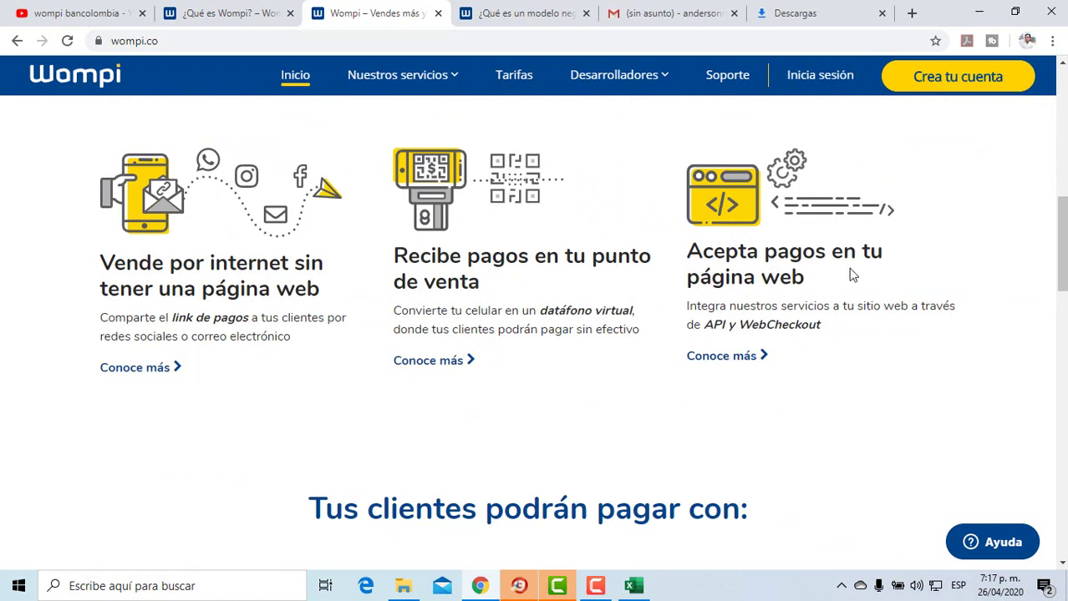
Step: Look over the accepted payment methods on the Wompi home page and open the account registration form at the business name field
scroll(884, 305, "down", 3)
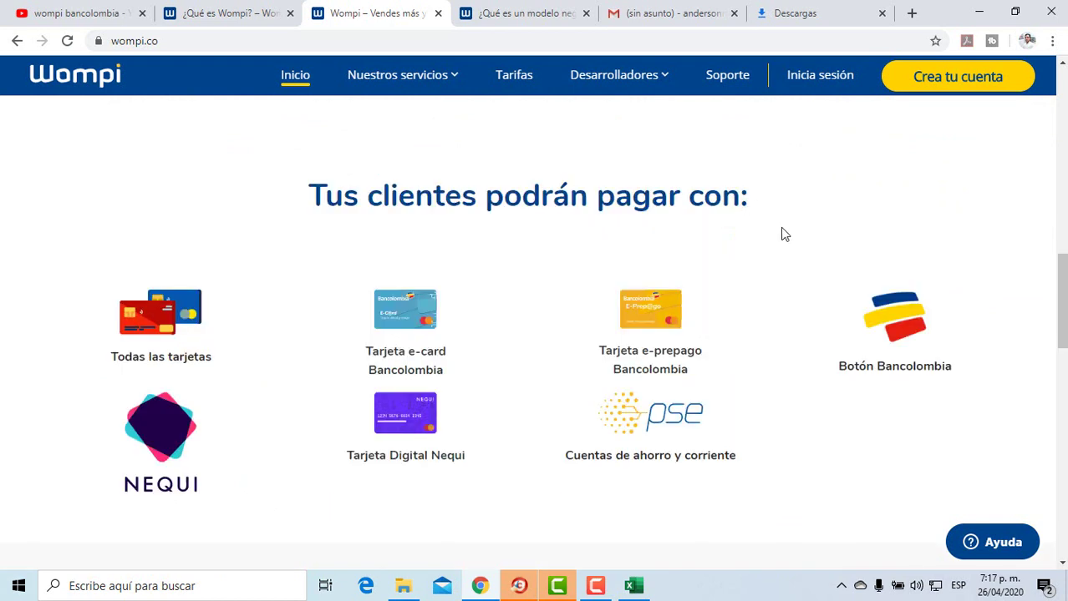
mouse_move(146, 328)
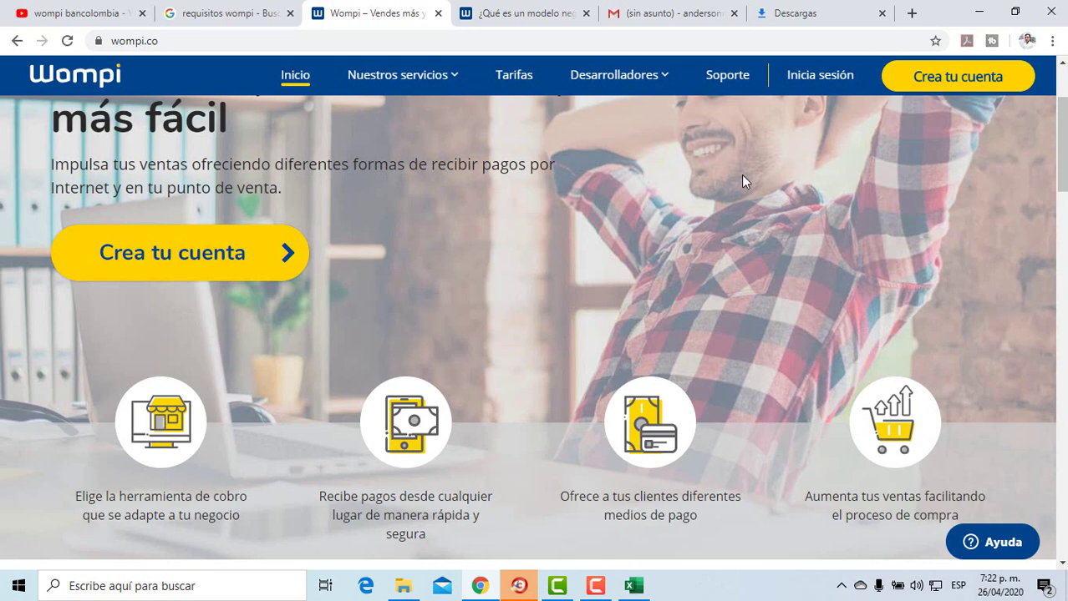
left_click(916, 89)
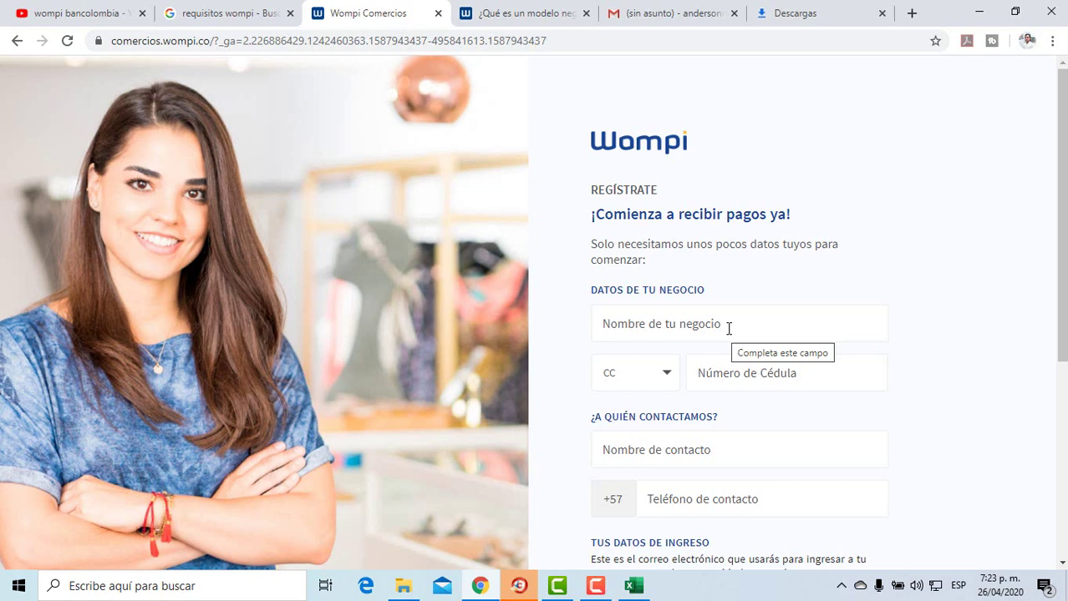
left_click(656, 323)
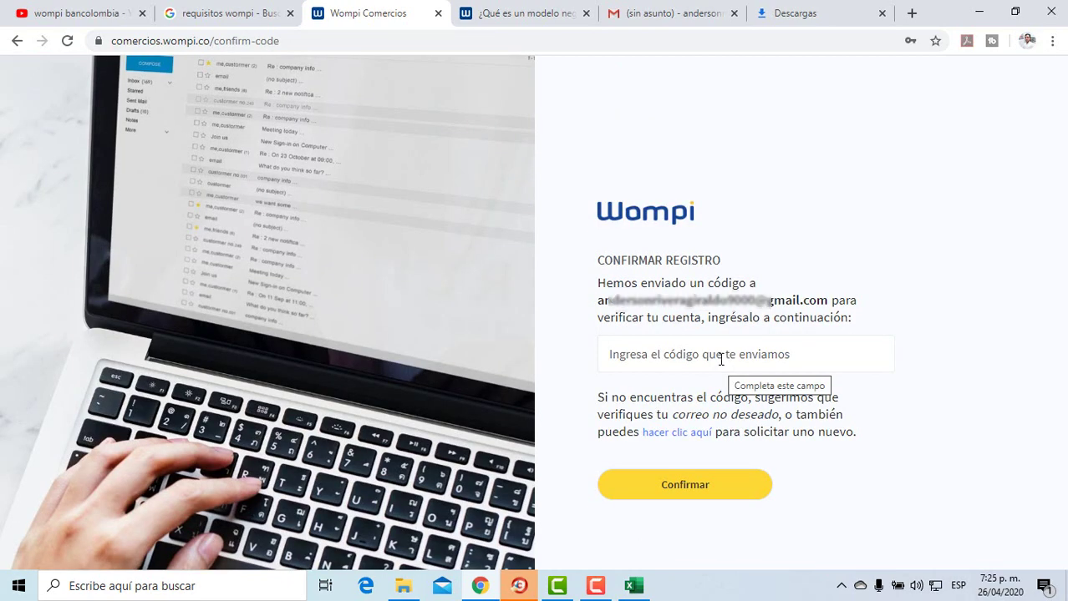
Step: Confirm the registration with the emailed verification code and start with the Negocios plan
left_click(720, 352)
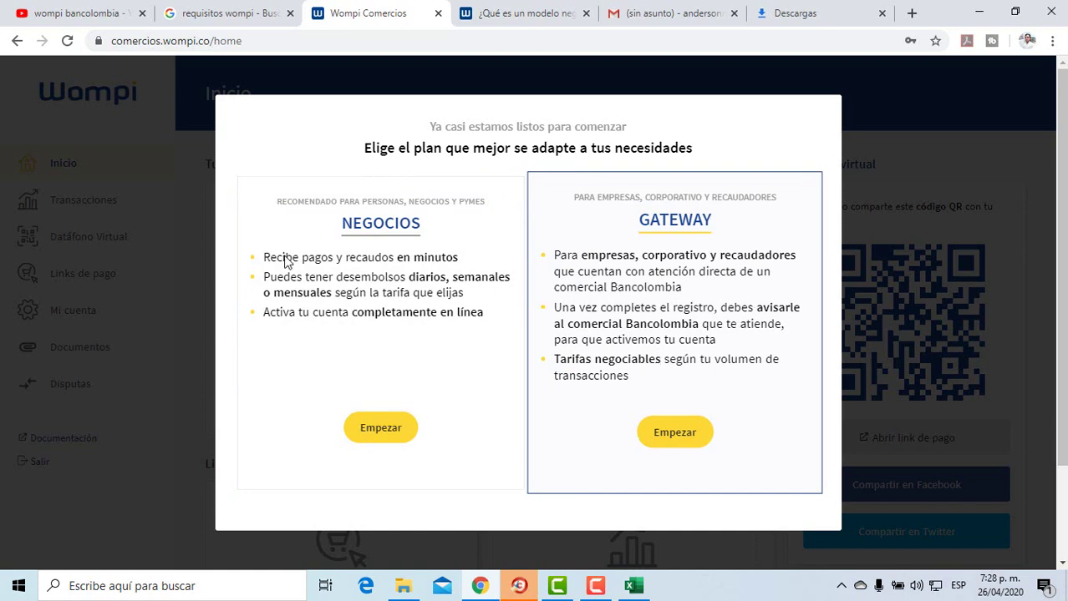
left_click(375, 438)
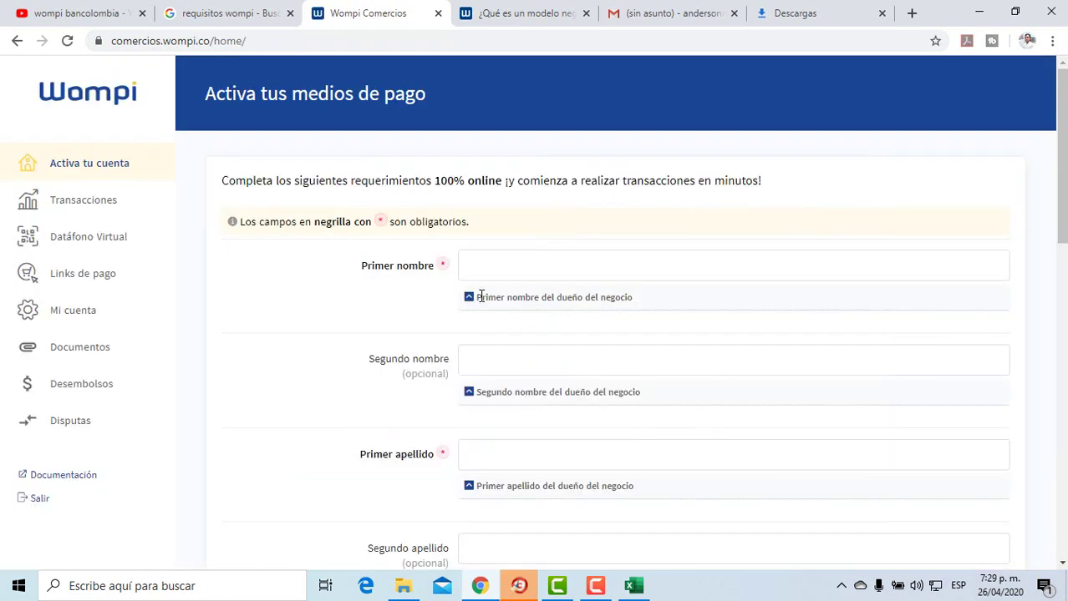
Step: Examine the required fields of the payment activation form, from the owner's name and identification to the bank details
left_click(499, 267)
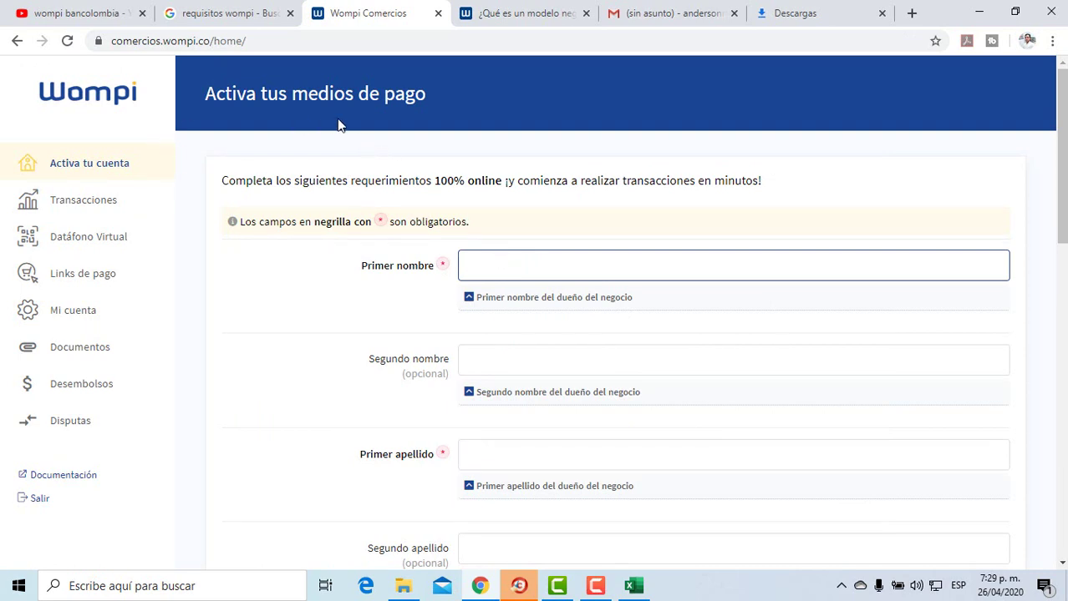
scroll(482, 294, "down", 3)
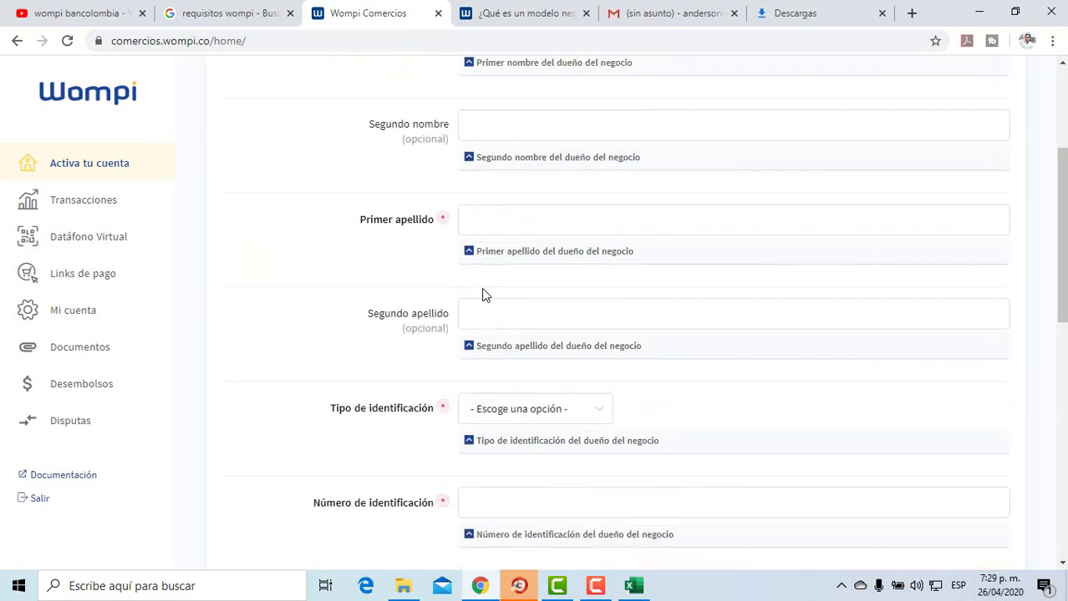
scroll(482, 294, "down", 7)
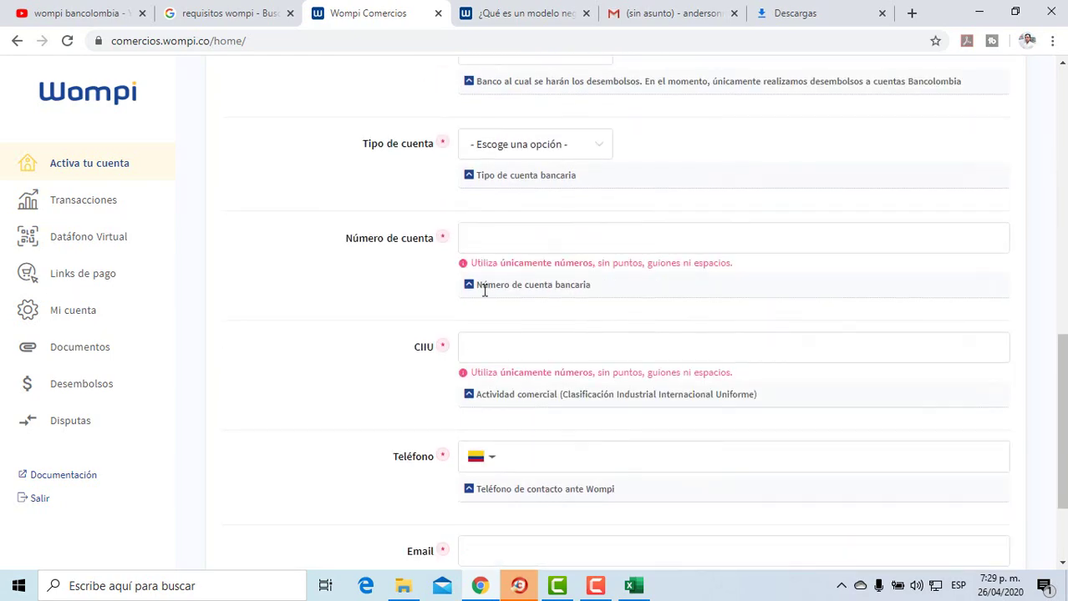
scroll(485, 292, "up", 10)
scroll(478, 282, "down", 4)
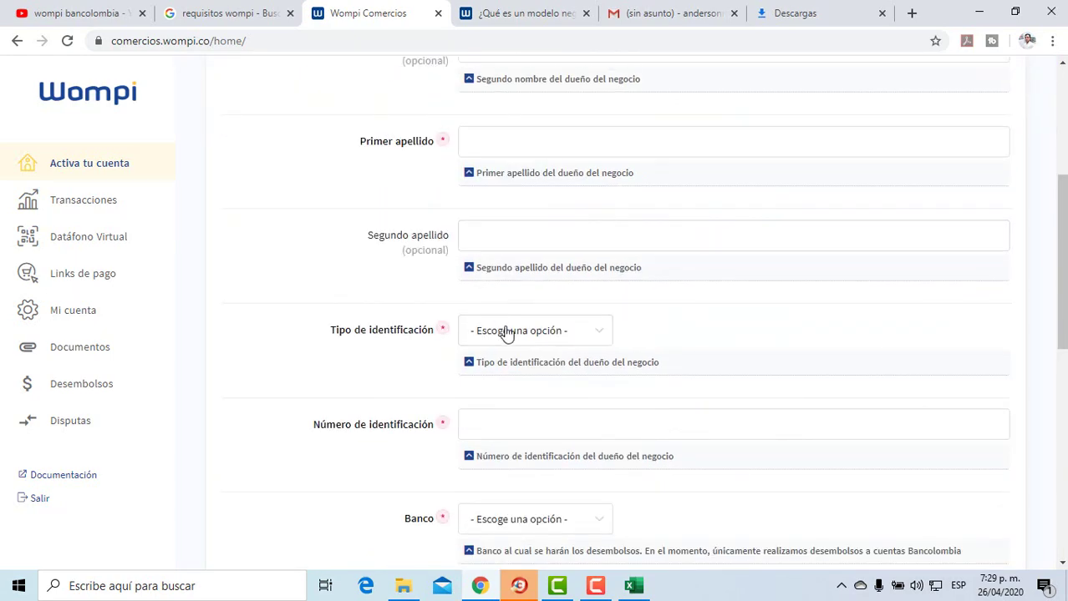
scroll(517, 358, "down", 2)
scroll(517, 358, "down", 1)
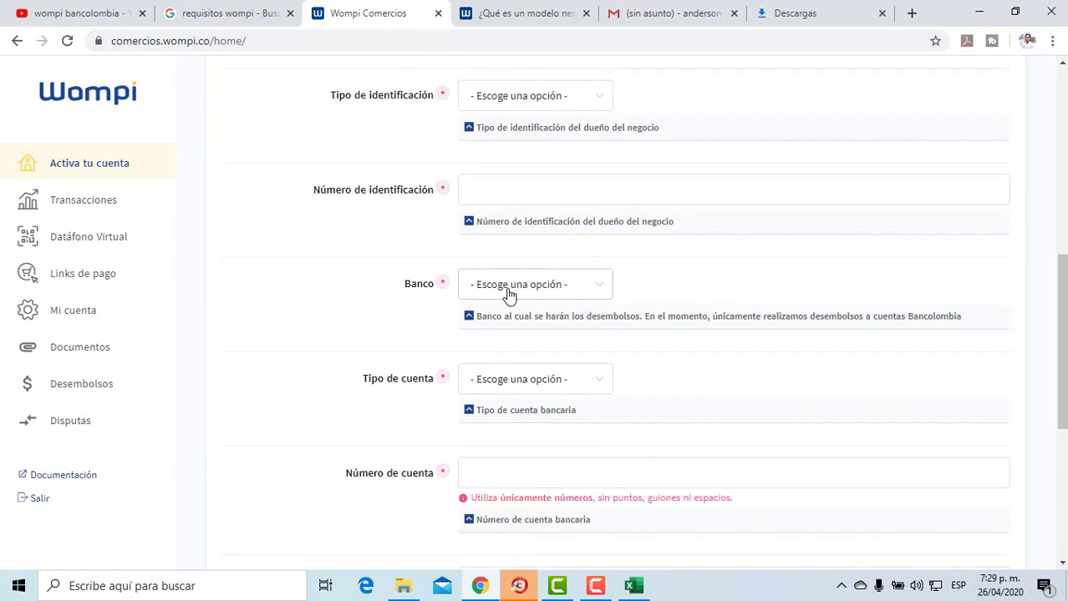
scroll(556, 332, "down", 1)
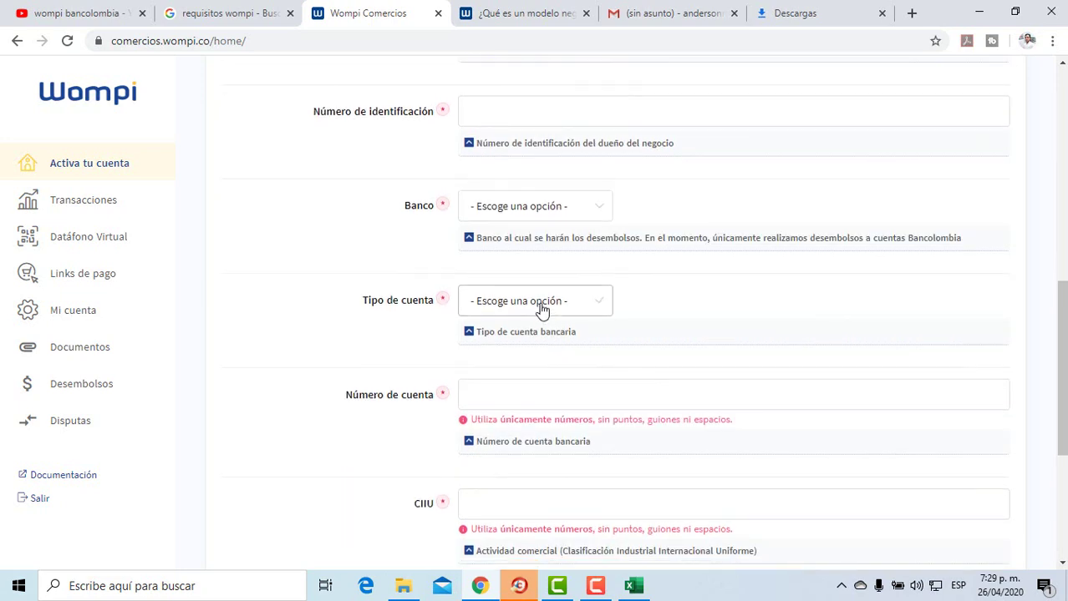
Step: Check the bank account type options and go to the account number field
left_click(541, 309)
left_click(643, 324)
left_click(540, 395)
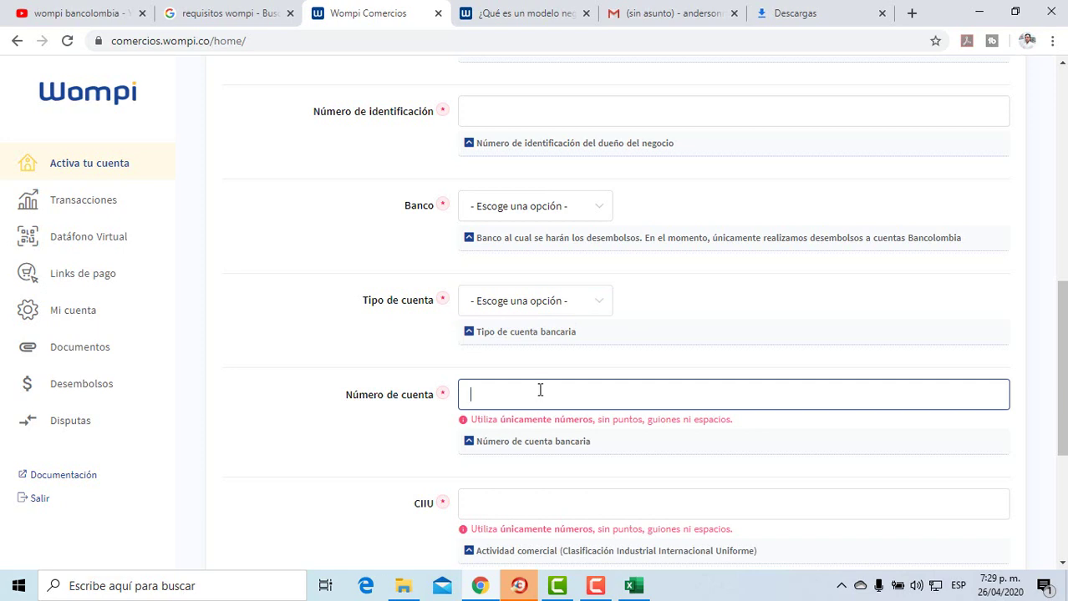
Step: Look up the main economic activity code in Rut.pdf and go to the CIIU field of the activation form
scroll(539, 388, "down", 1)
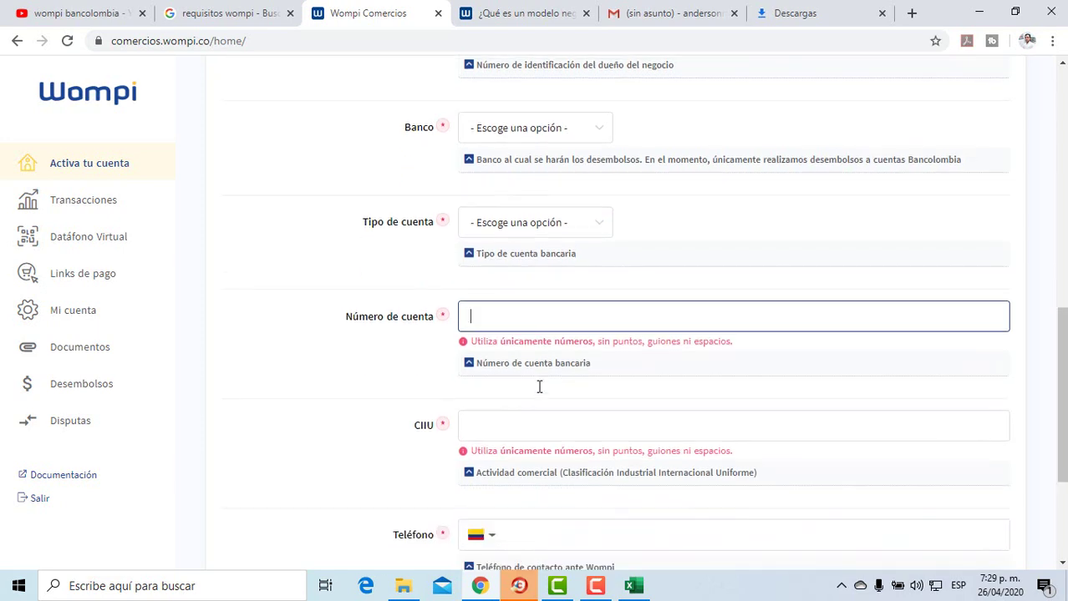
scroll(501, 384, "down", 1)
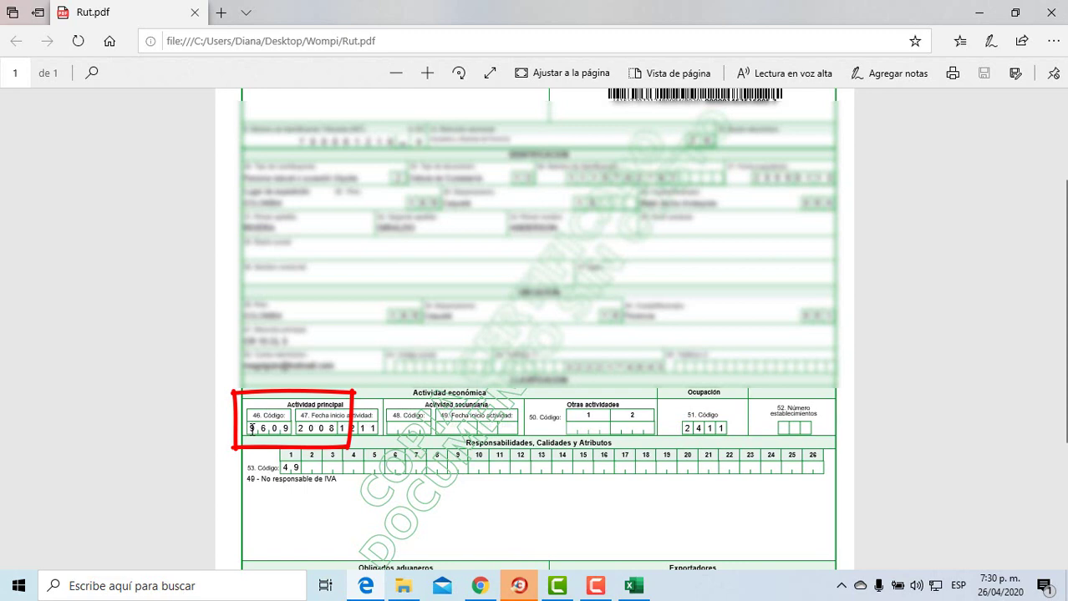
left_click_drag(251, 429, 291, 429)
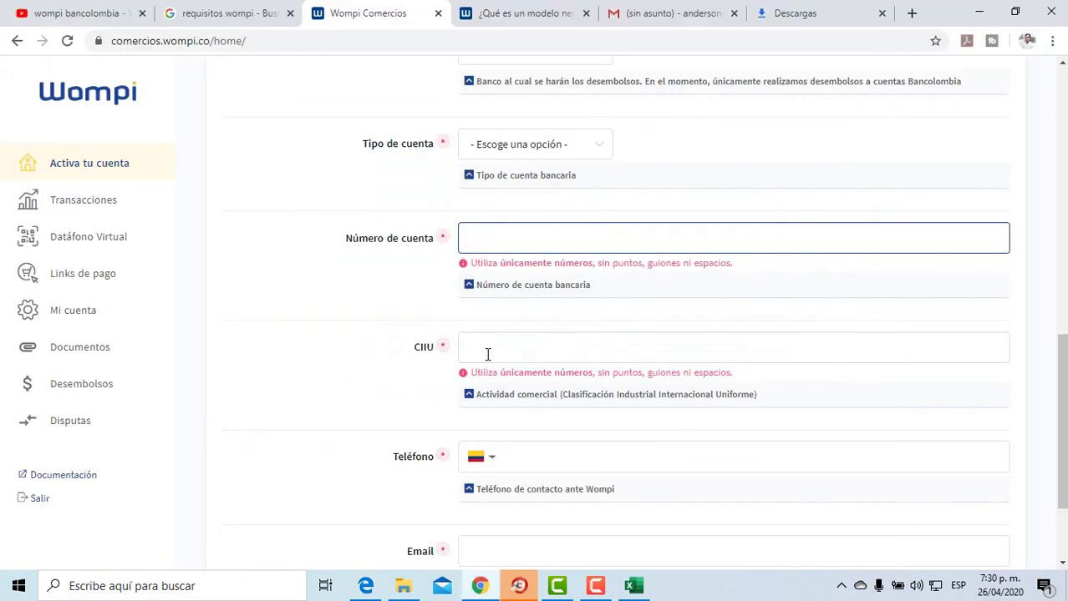
left_click(488, 354)
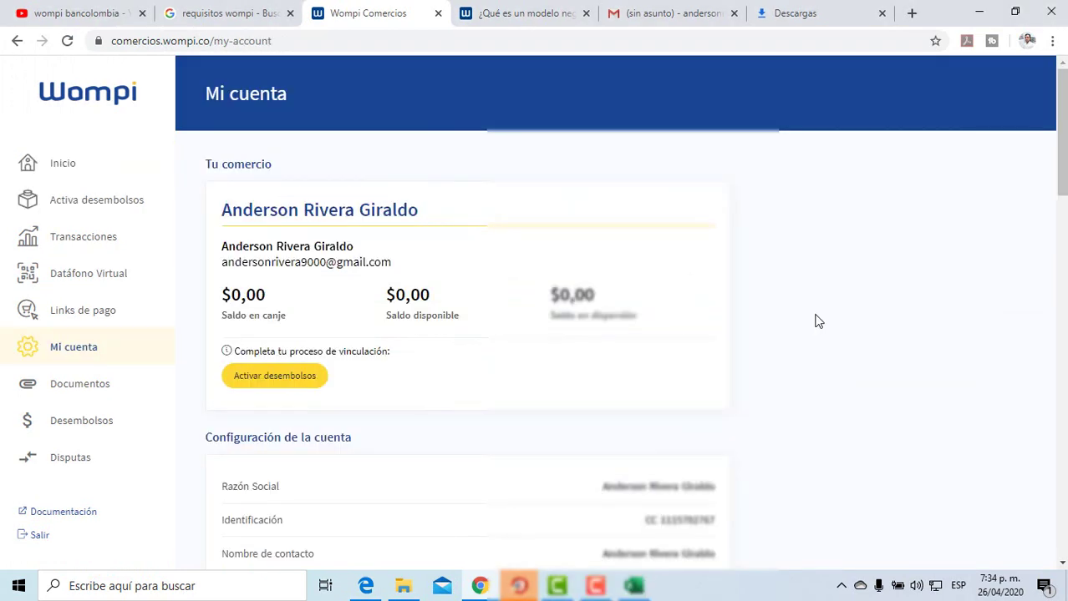
Step: Examine the Mi cuenta page, covering account configuration, enabled payment methods, disbursement account, processing limits and billing plan
scroll(818, 322, "down", 10)
scroll(92, 354, "down", 1)
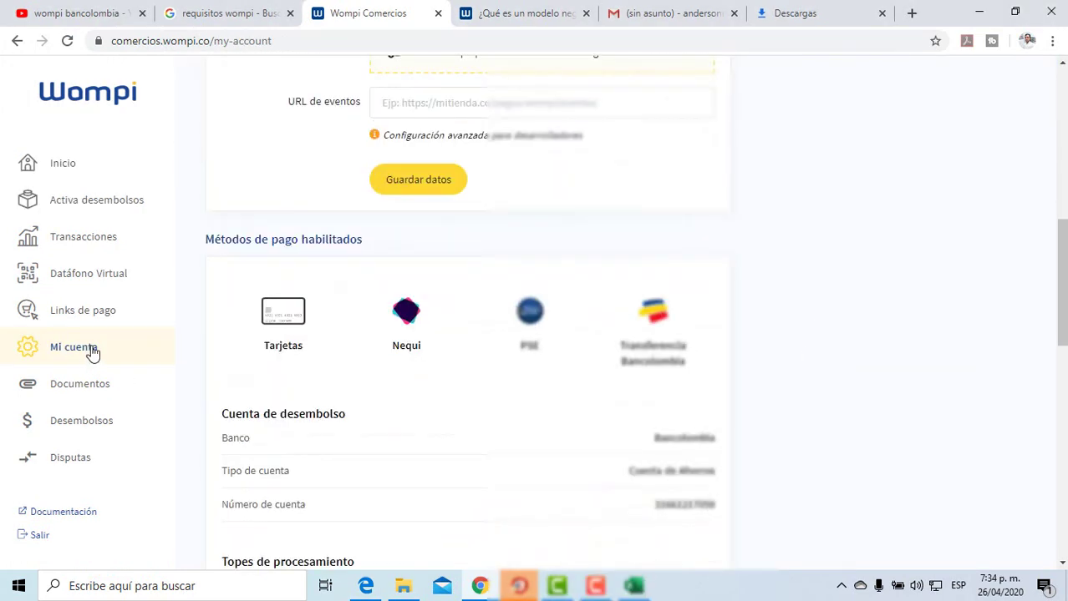
scroll(981, 401, "down", 4)
scroll(942, 399, "up", 5)
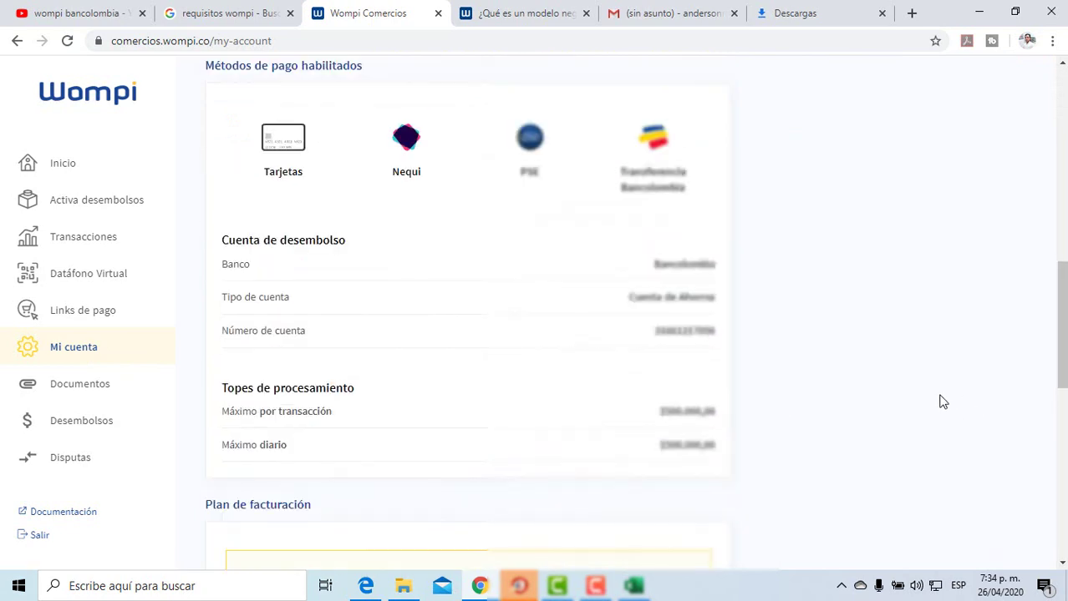
scroll(941, 400, "up", 3)
scroll(911, 398, "down", 3)
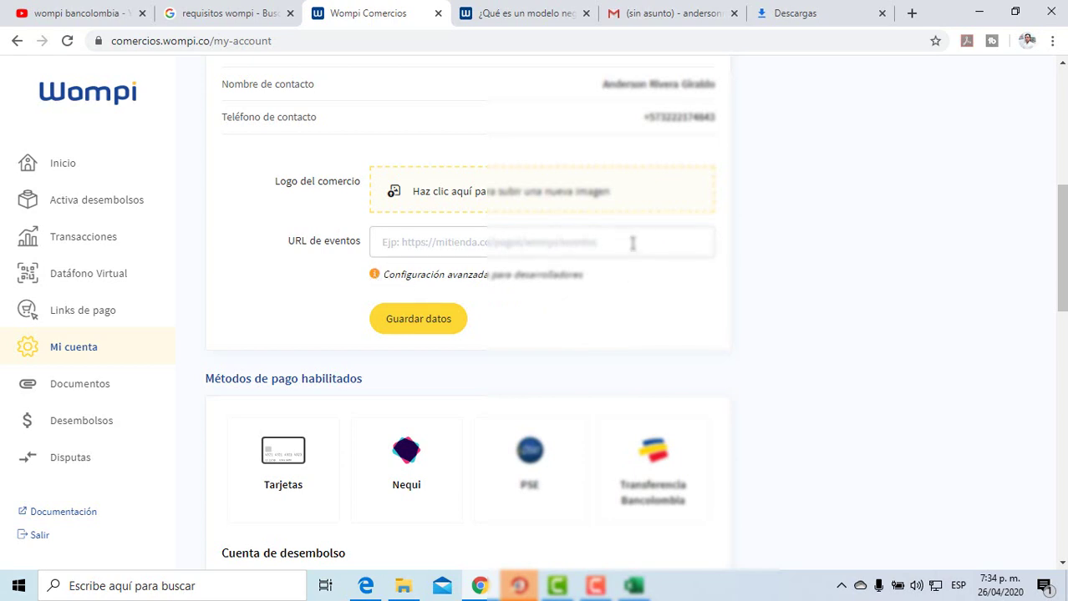
scroll(632, 243, "down", 1)
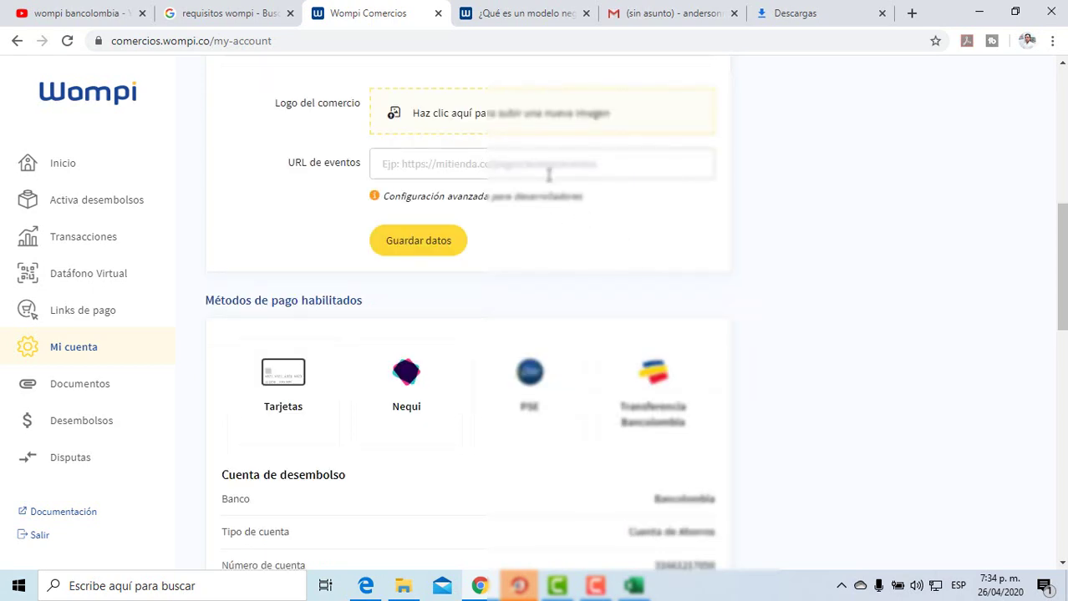
scroll(586, 224, "down", 1)
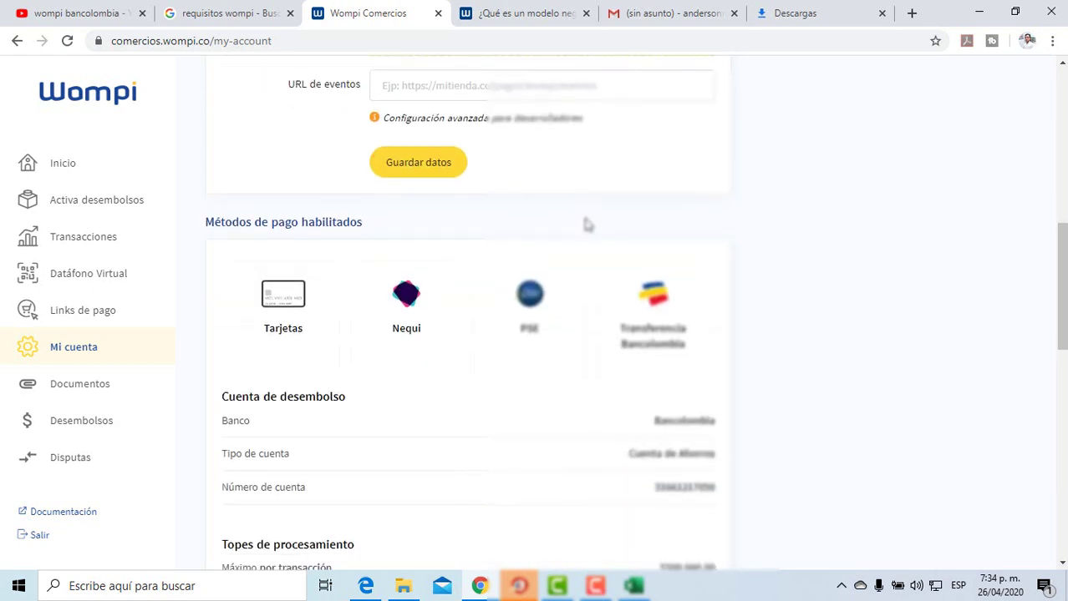
scroll(616, 218, "down", 1)
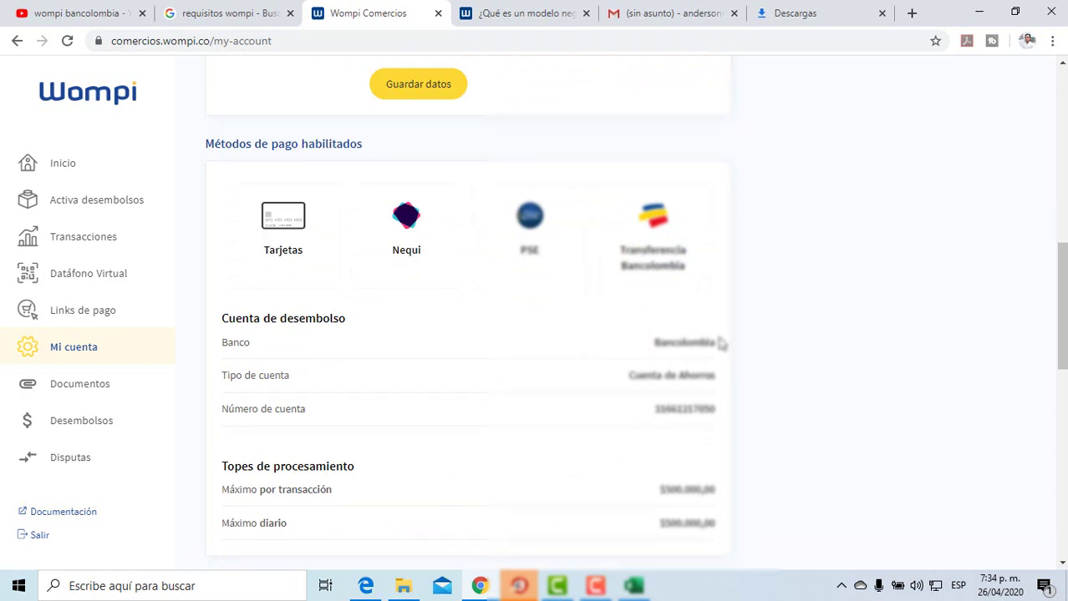
scroll(752, 317, "down", 1)
scroll(777, 317, "down", 5)
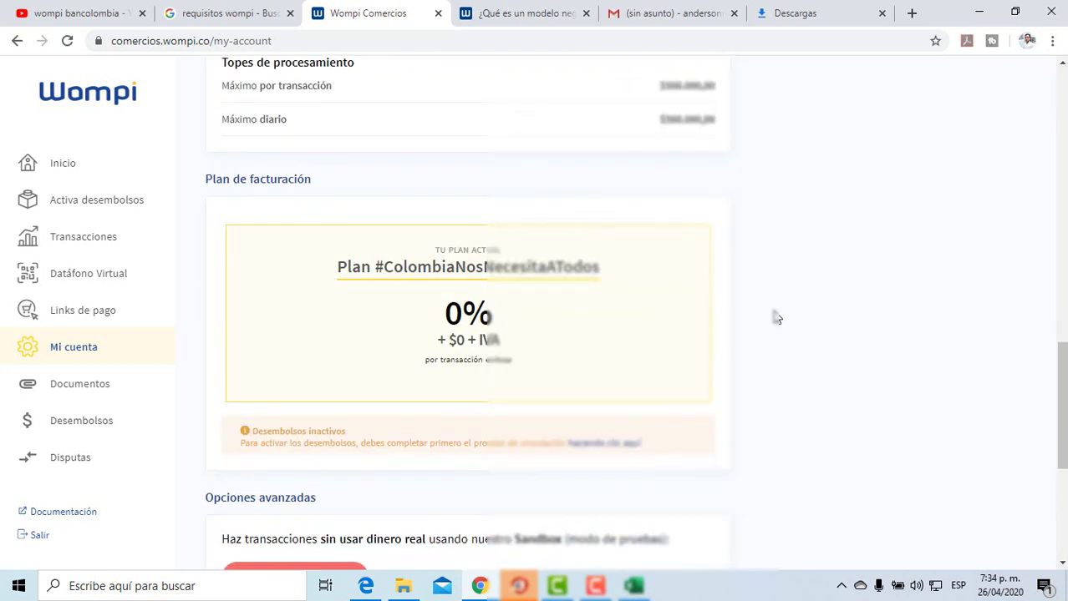
scroll(777, 317, "up", 1)
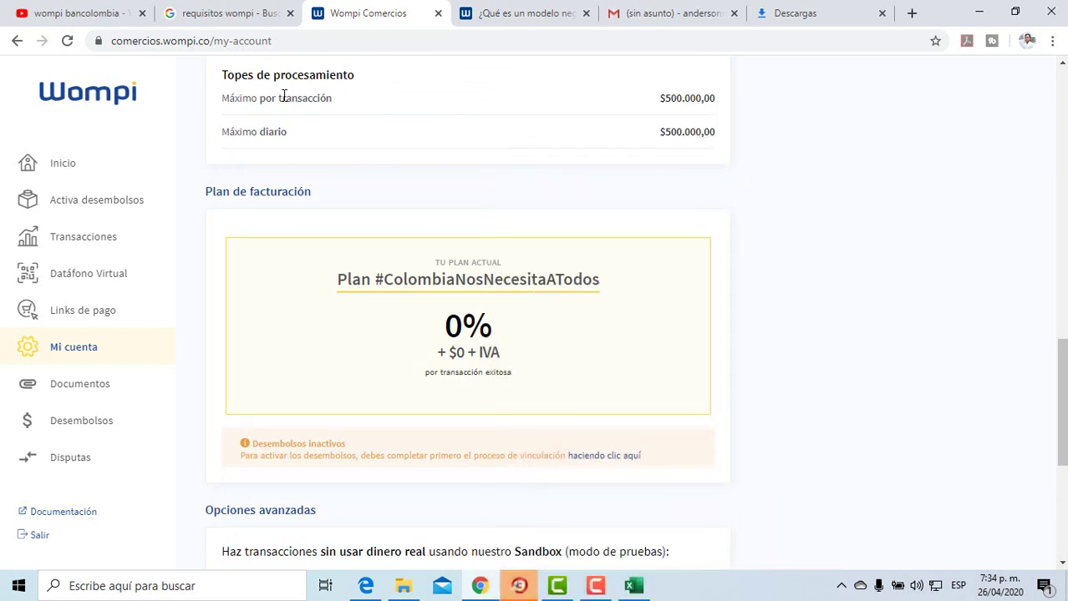
scroll(650, 156, "down", 1)
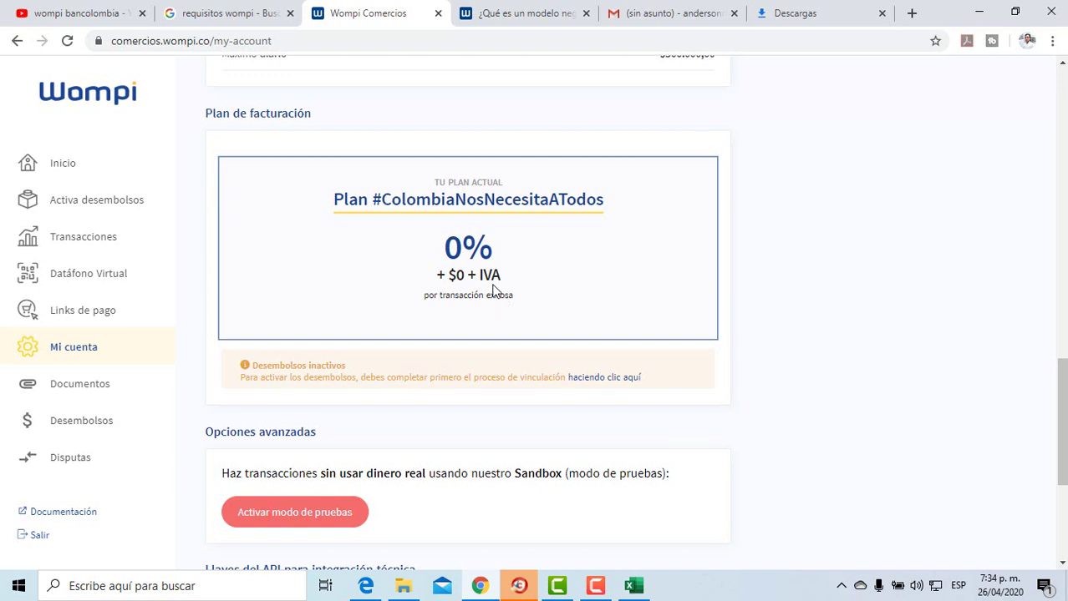
Step: Examine the required fields for activating disbursements, from the RUT and cédula uploads to the address and customer type options
left_click(107, 211)
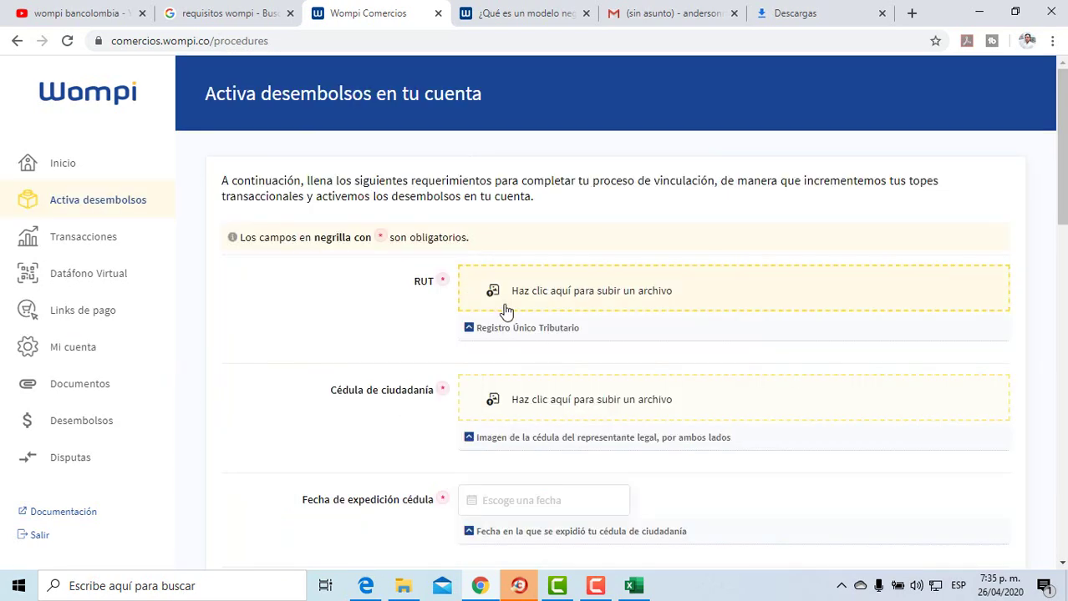
scroll(505, 310, "down", 3)
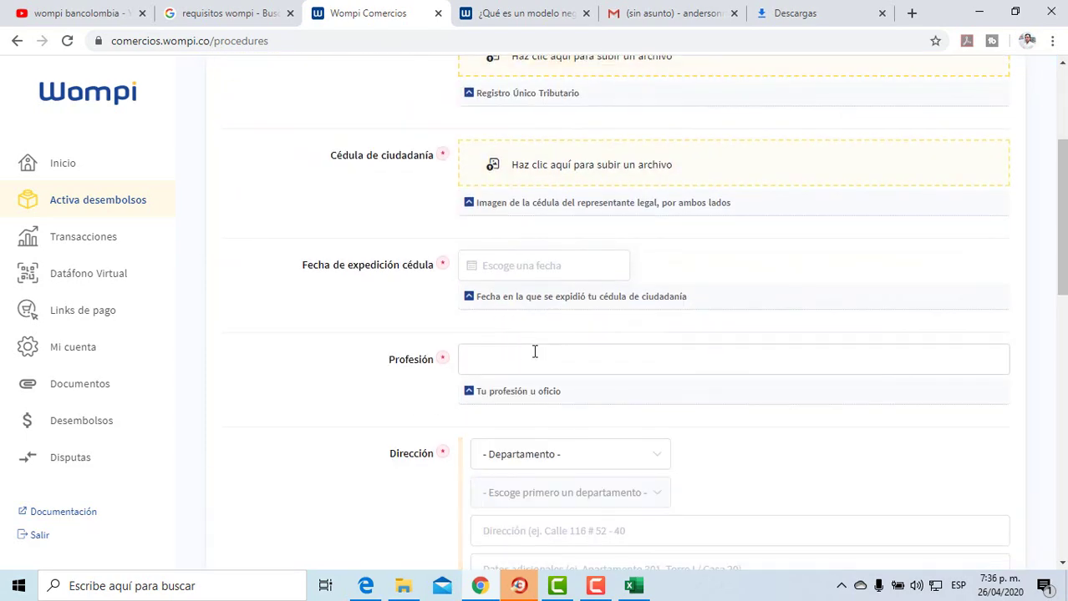
scroll(532, 352, "up", 3)
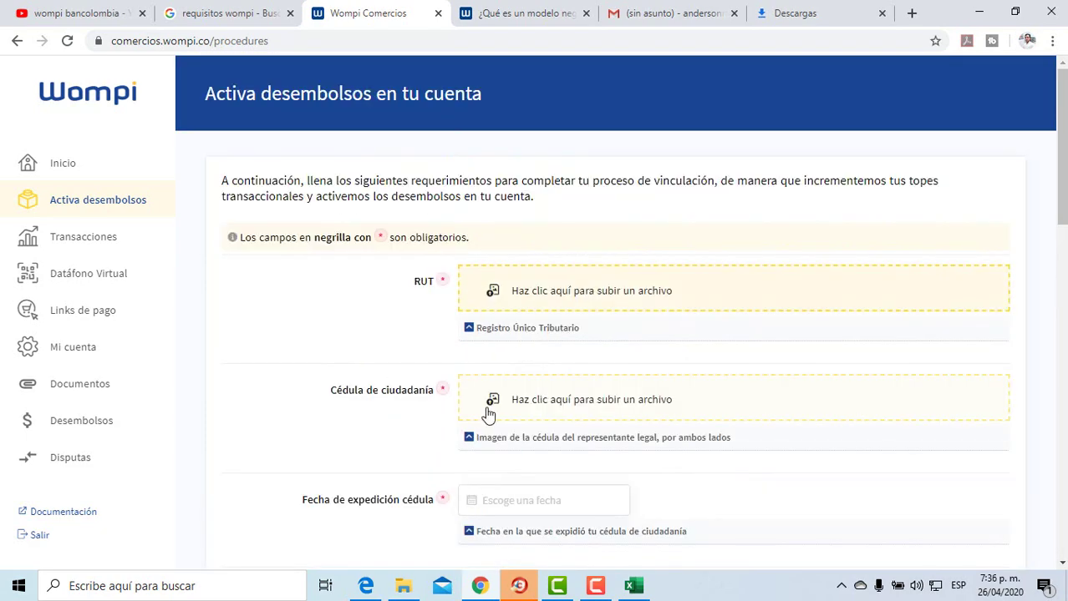
scroll(490, 409, "down", 2)
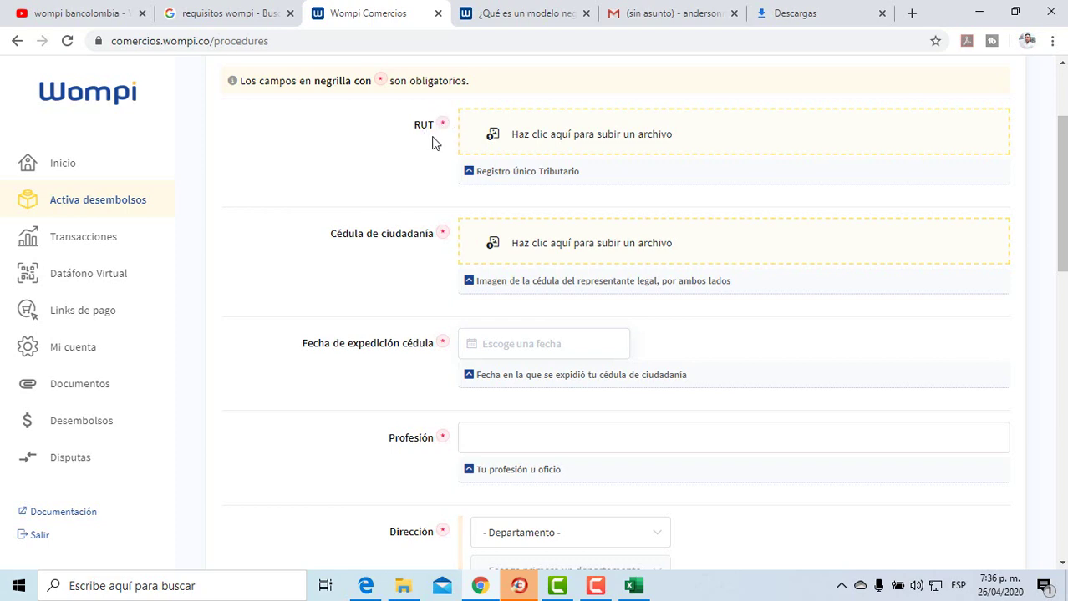
scroll(526, 292, "down", 1)
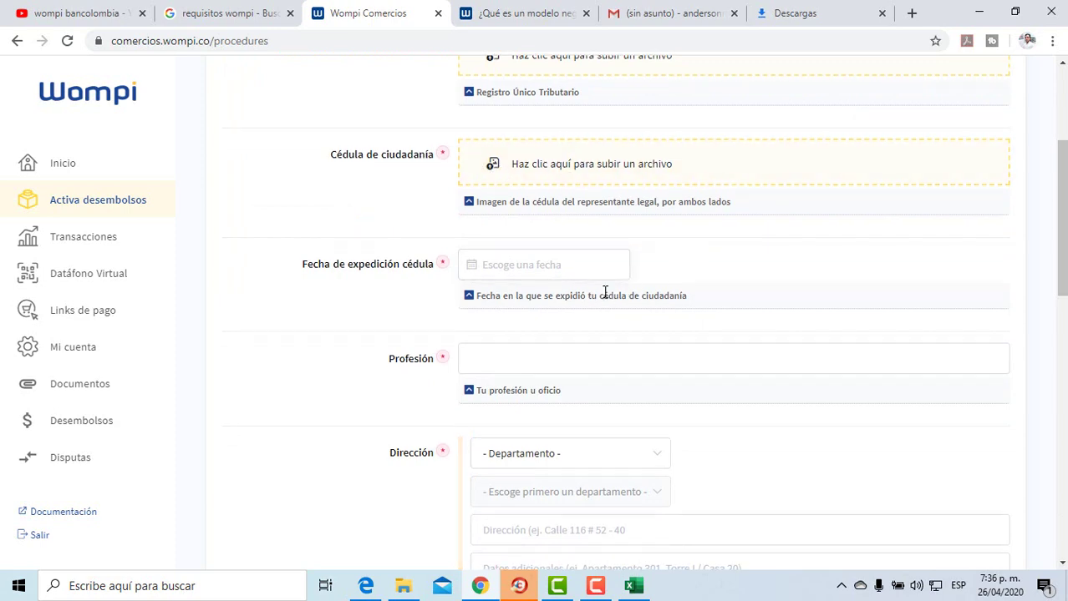
scroll(603, 291, "down", 1)
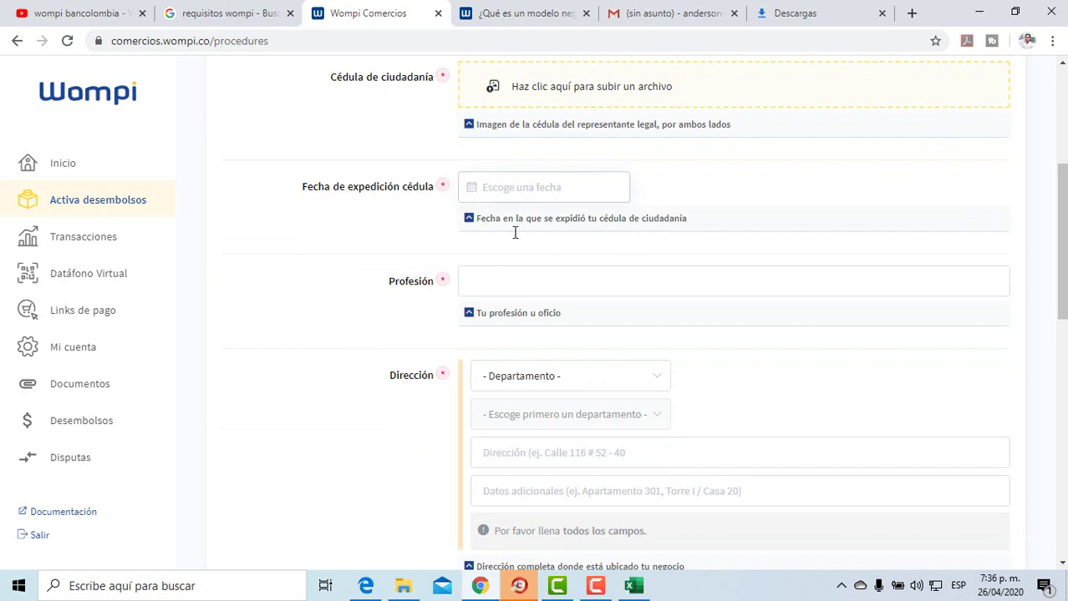
scroll(493, 294, "down", 1)
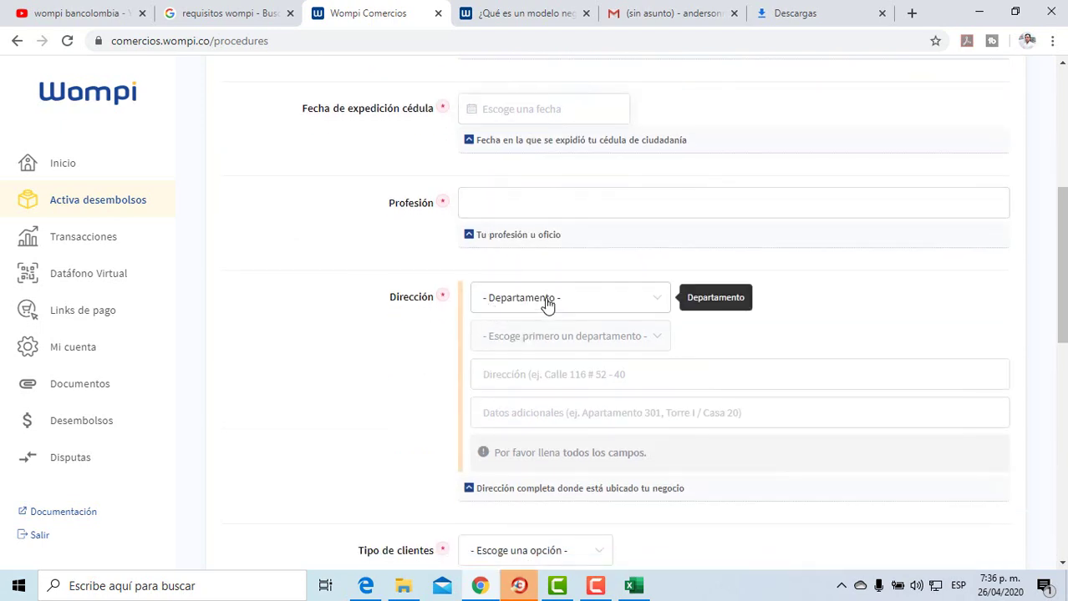
scroll(546, 303, "down", 1)
scroll(543, 334, "down", 1)
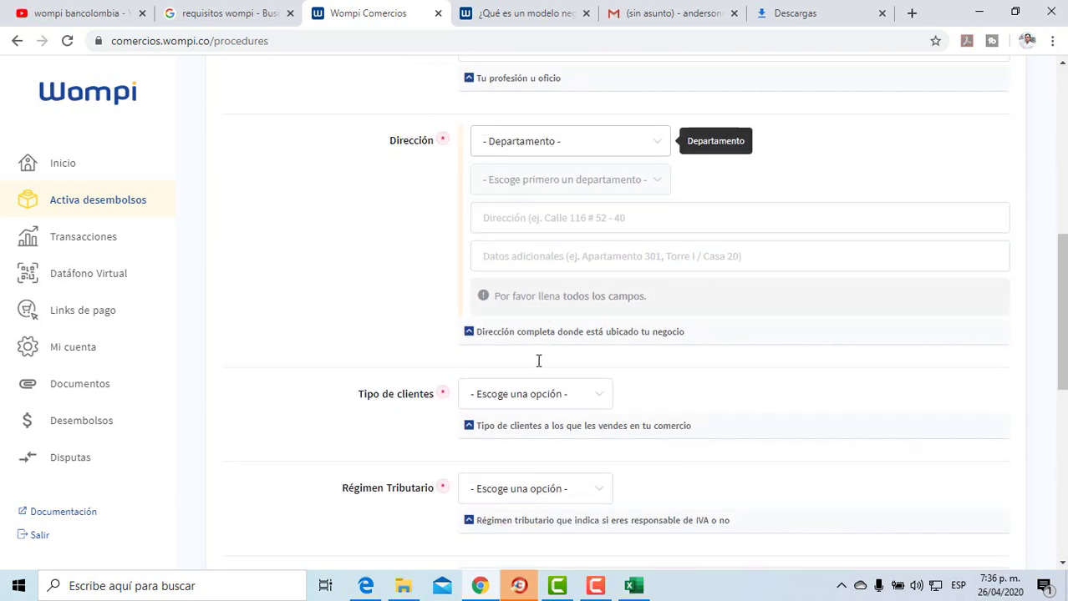
left_click(591, 402)
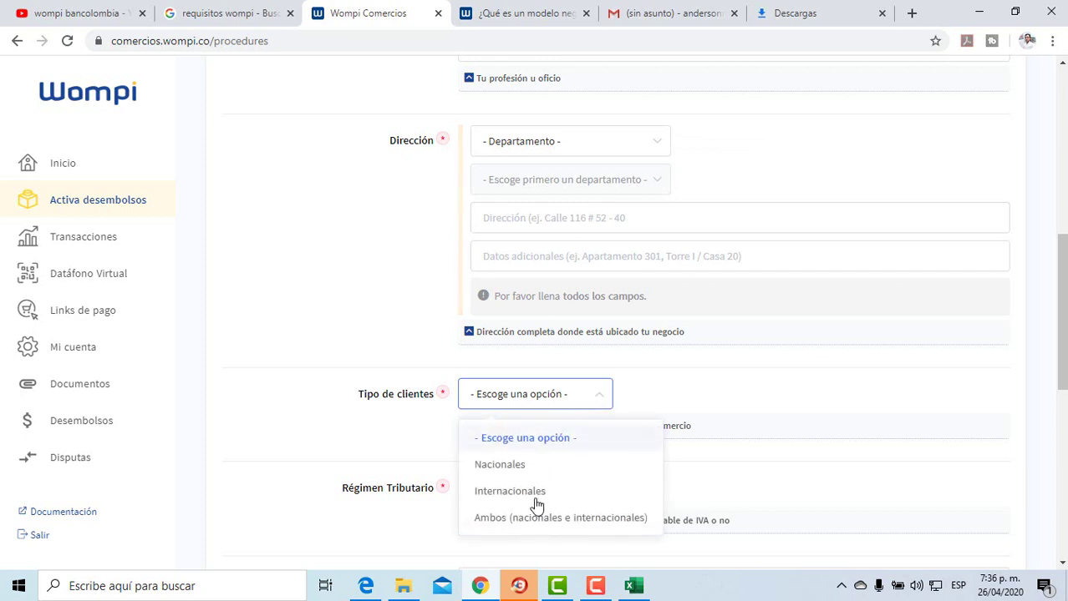
scroll(746, 403, "down", 2)
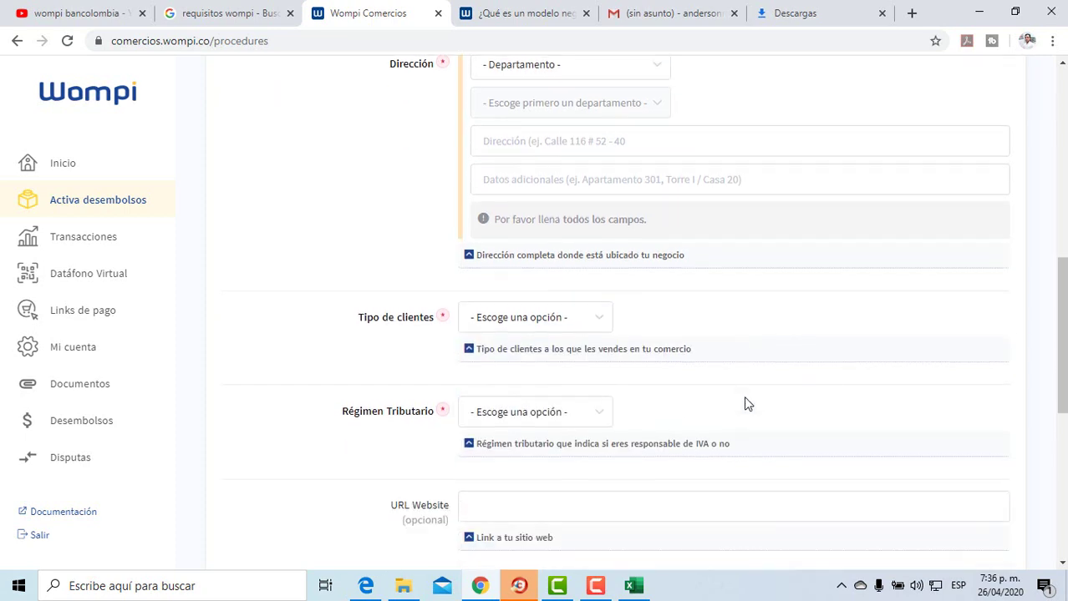
Step: Set the Régimen Tributario to Régimen Simplificado (NO responsable de IVA) and review the optional website and social media URL fields
left_click(524, 338)
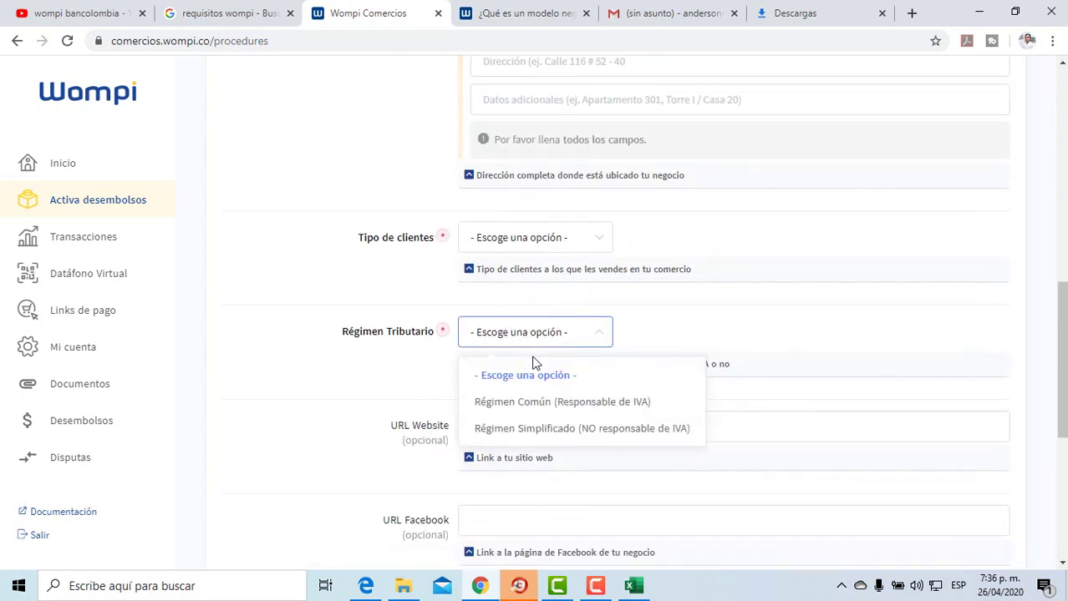
left_click(537, 430)
scroll(710, 422, "down", 1)
left_click(494, 388)
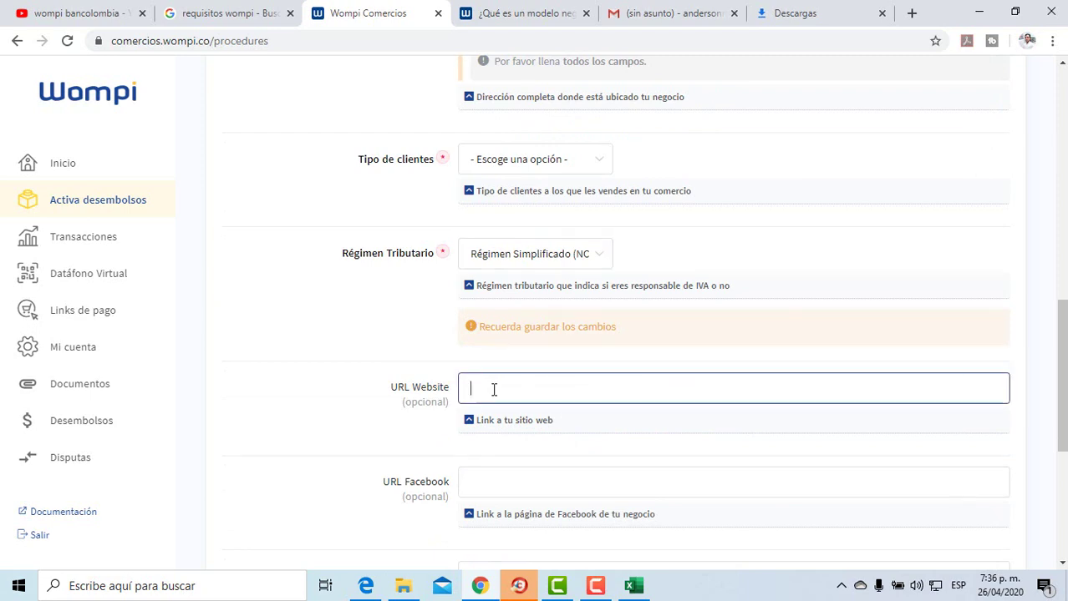
scroll(494, 390, "down", 2)
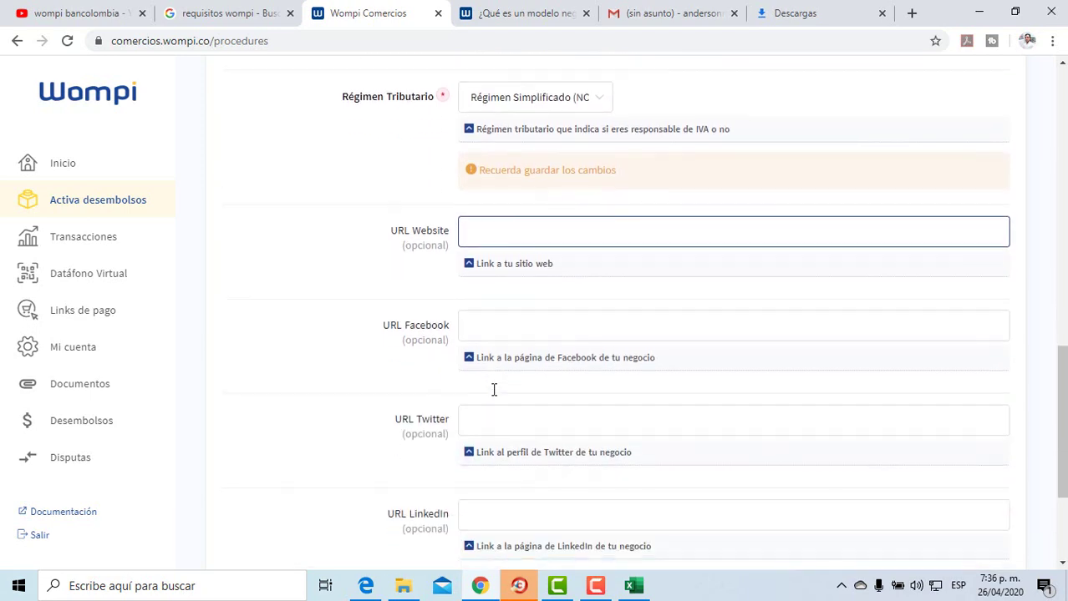
scroll(515, 451, "down", 2)
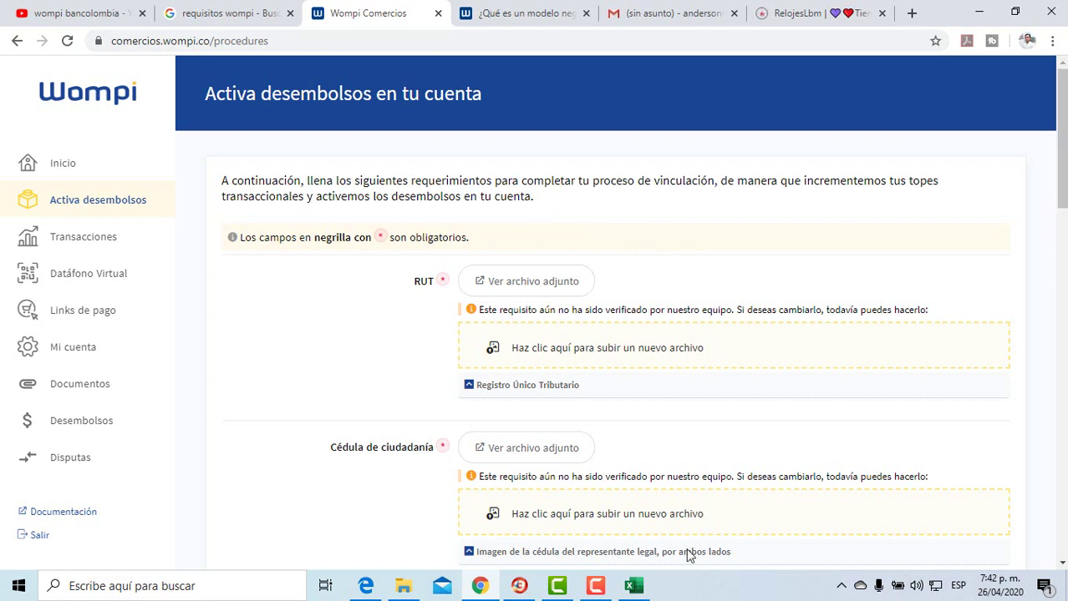
Step: Go to Transacciones, clear the date range filter and view the calendar for choosing the start and end dates
left_click(84, 236)
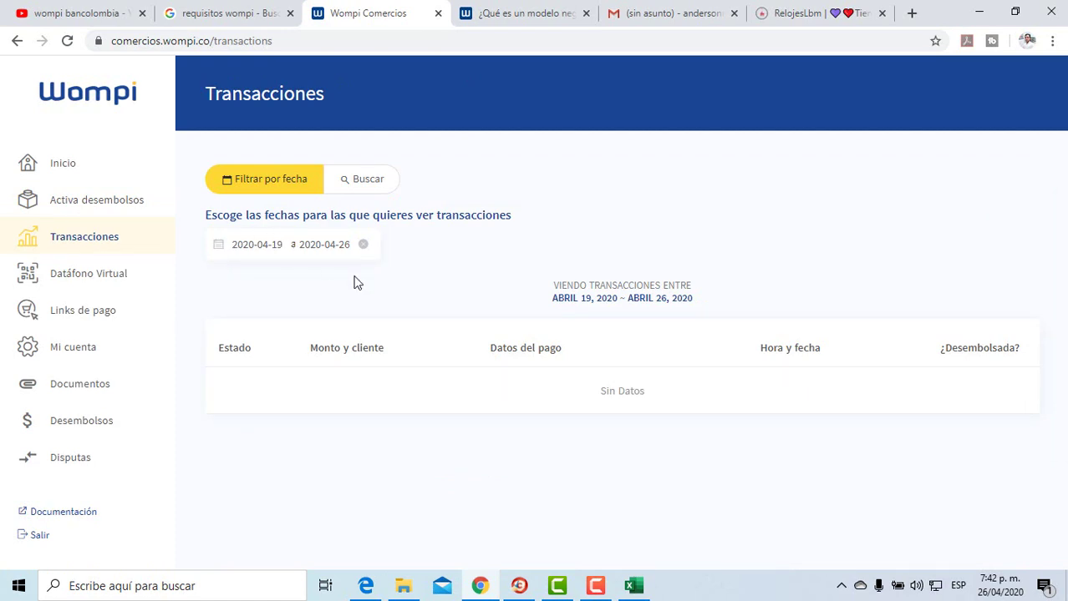
left_click(363, 246)
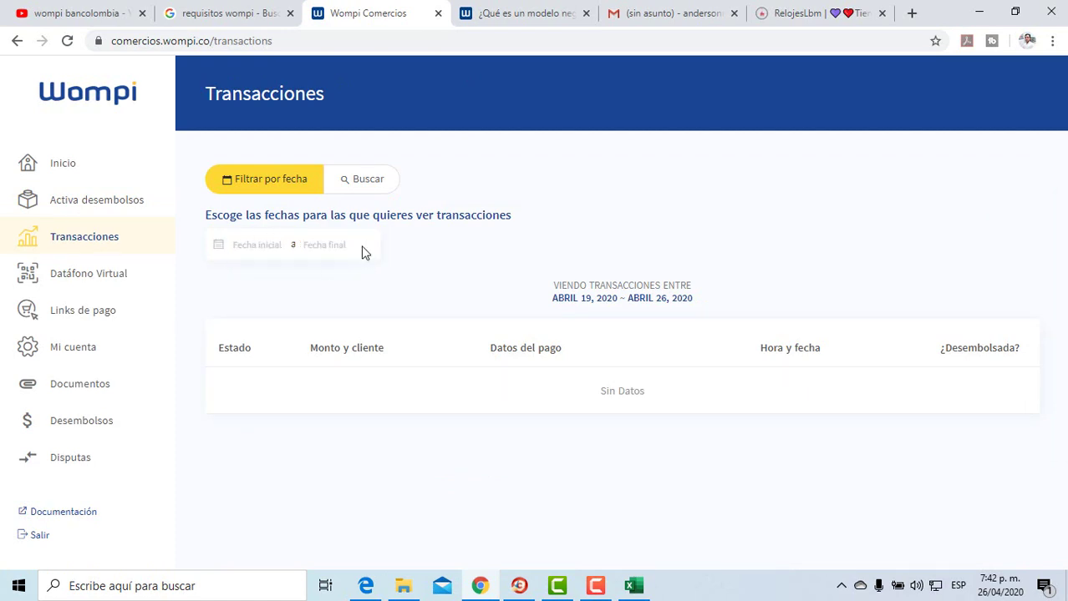
left_click(248, 244)
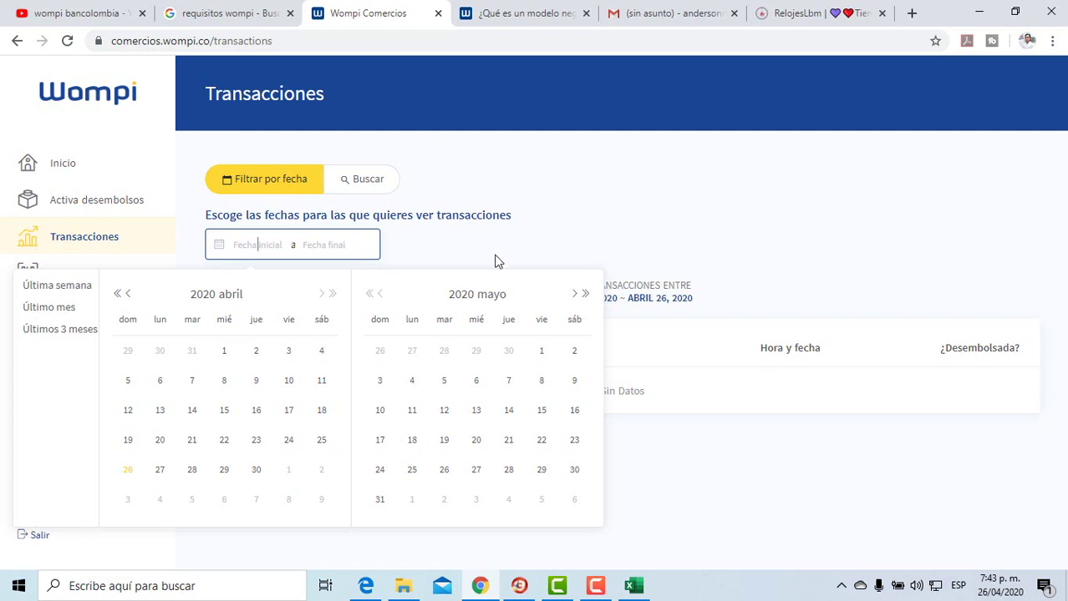
left_click(526, 240)
Step: Open the Datáfono Virtual checkout, enter 10000 as the amount to pay and continue to the payment methods
left_click(65, 268)
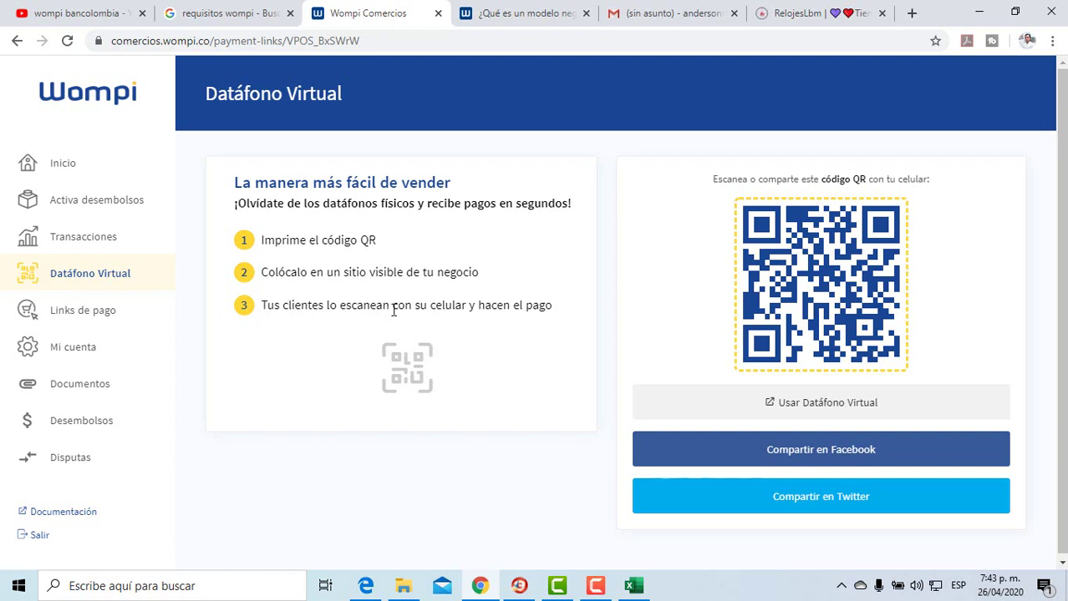
scroll(564, 322, "down", 1)
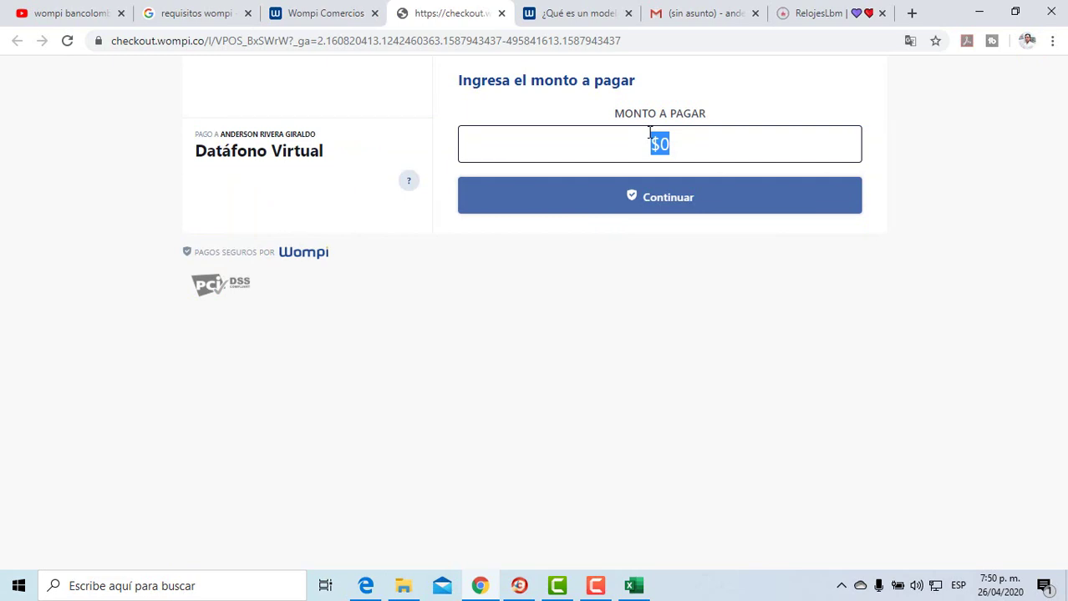
type("19999")
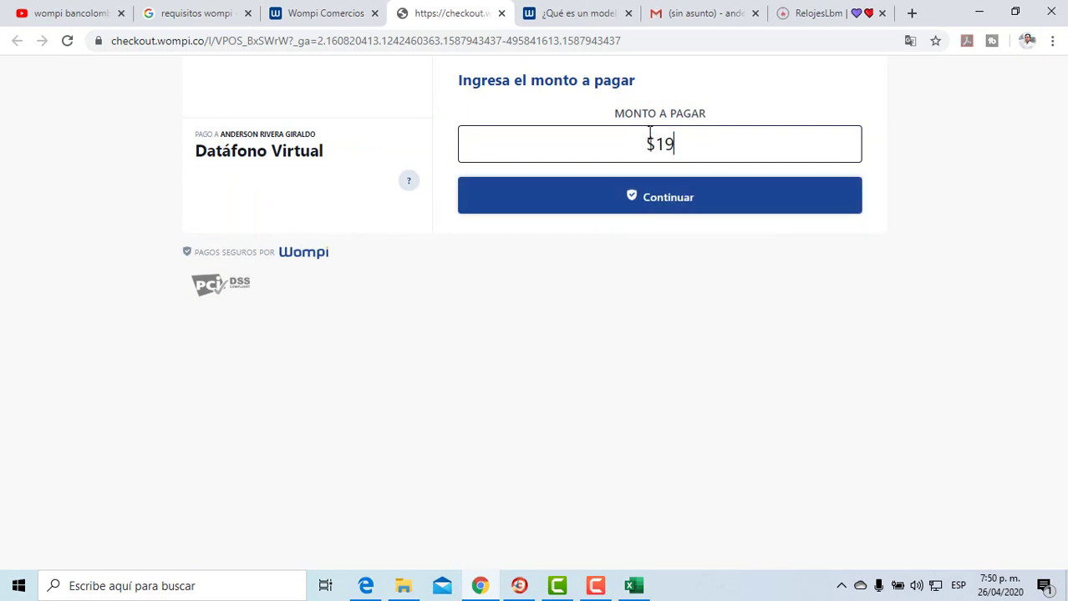
key("BackSpace")
key("BackSpace")
key("BackSpace")
key("BackSpace")
type("0000")
left_click(644, 196)
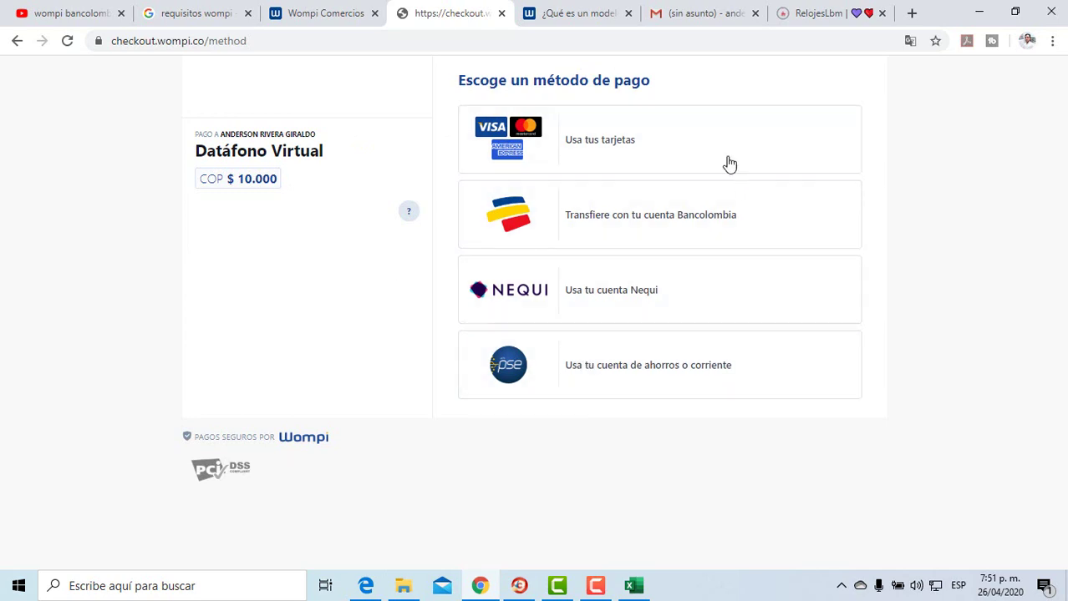
Step: Return to the Wompi Comercios site and check the active and inactive payment links
key("ctrl+shift+Tab")
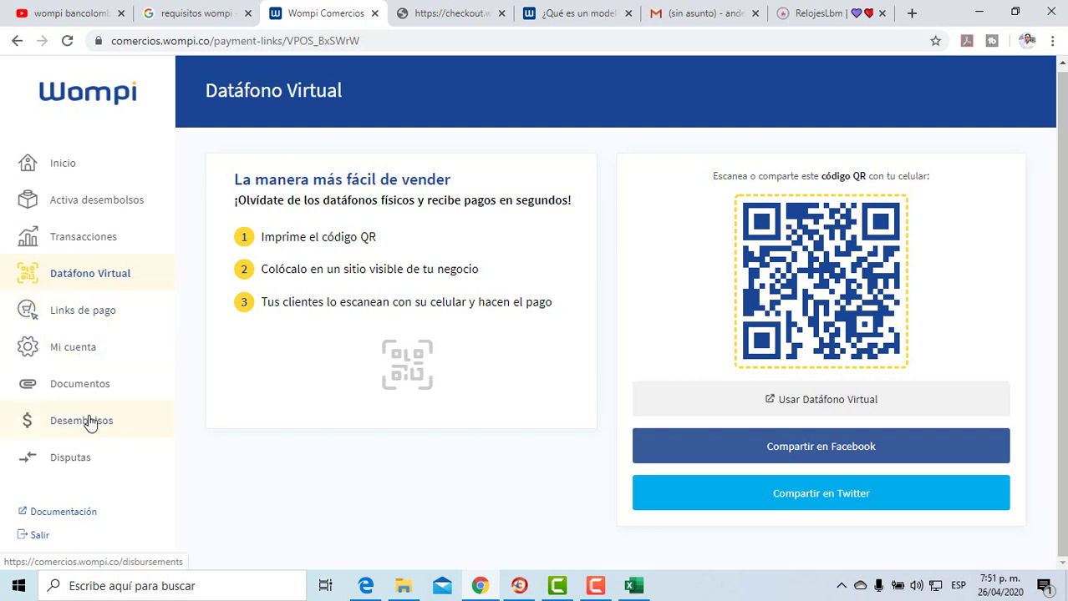
left_click(102, 312)
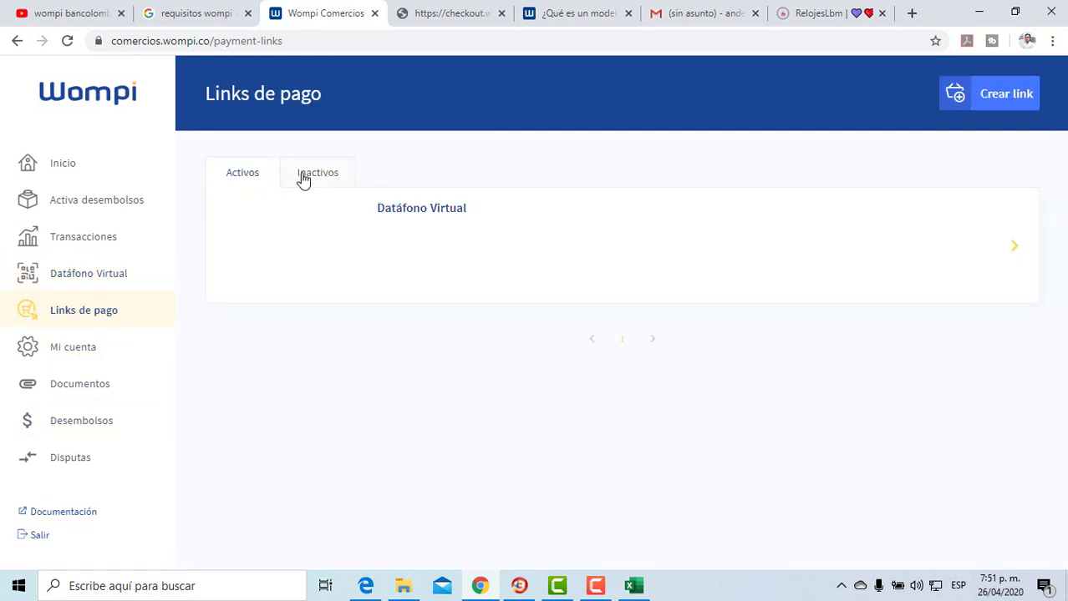
left_click(304, 179)
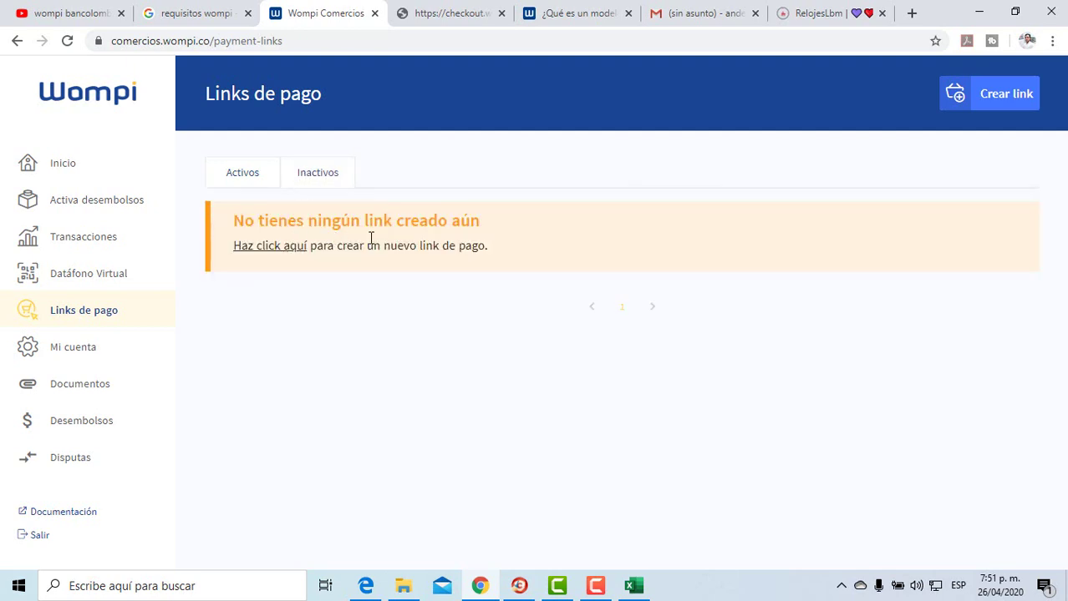
Step: Start a new payment link for the product "Olla" with the description "Olla arrocera" and a price of 160000
left_click(286, 252)
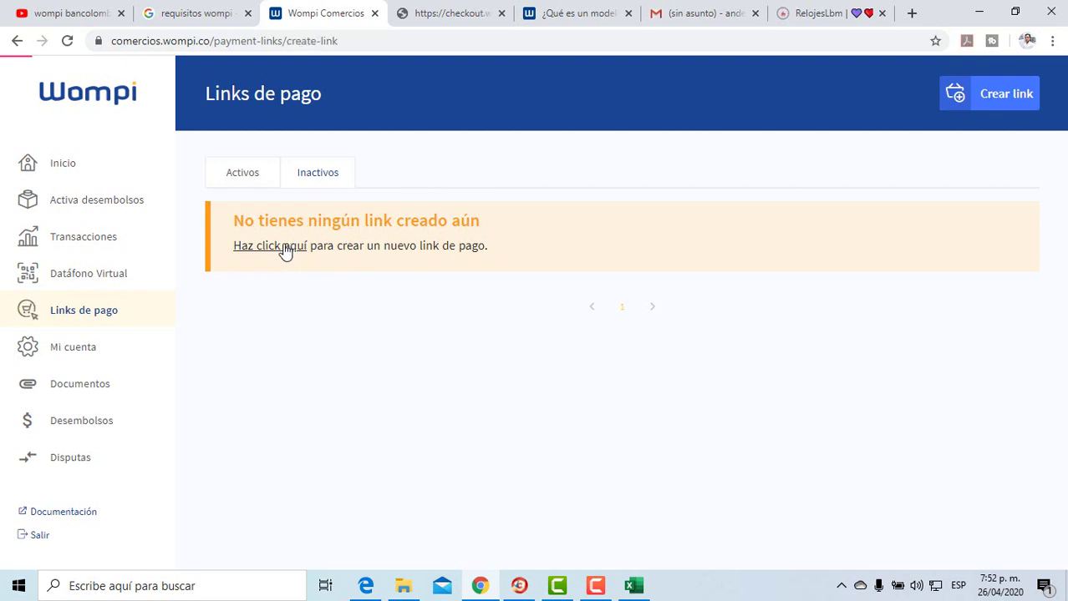
left_click(428, 266)
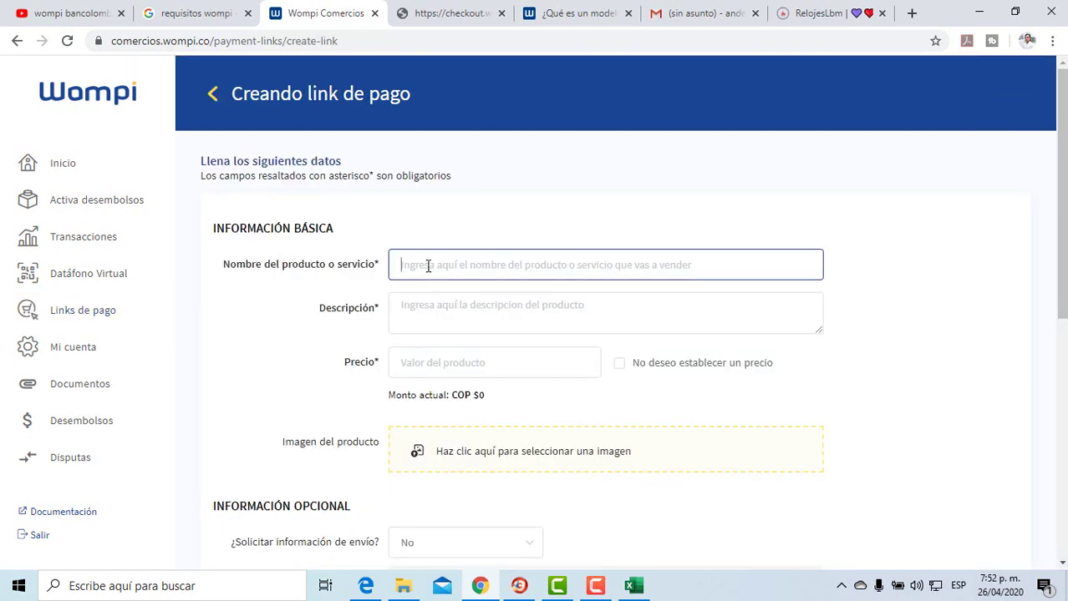
type("Olla")
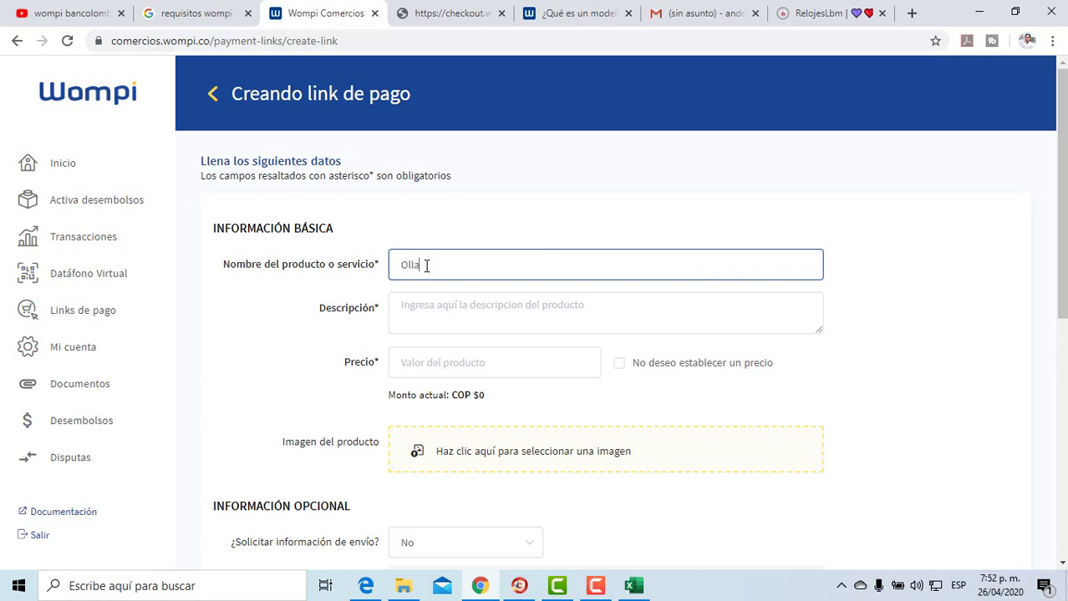
left_click(422, 314)
type("Olla arrocera")
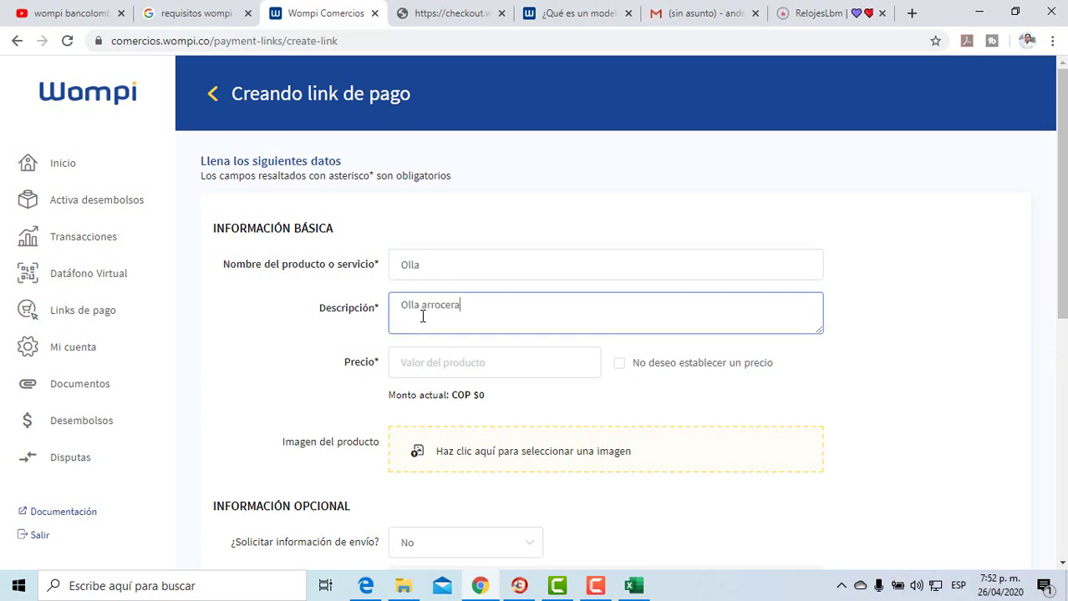
left_click(439, 361)
type("16")
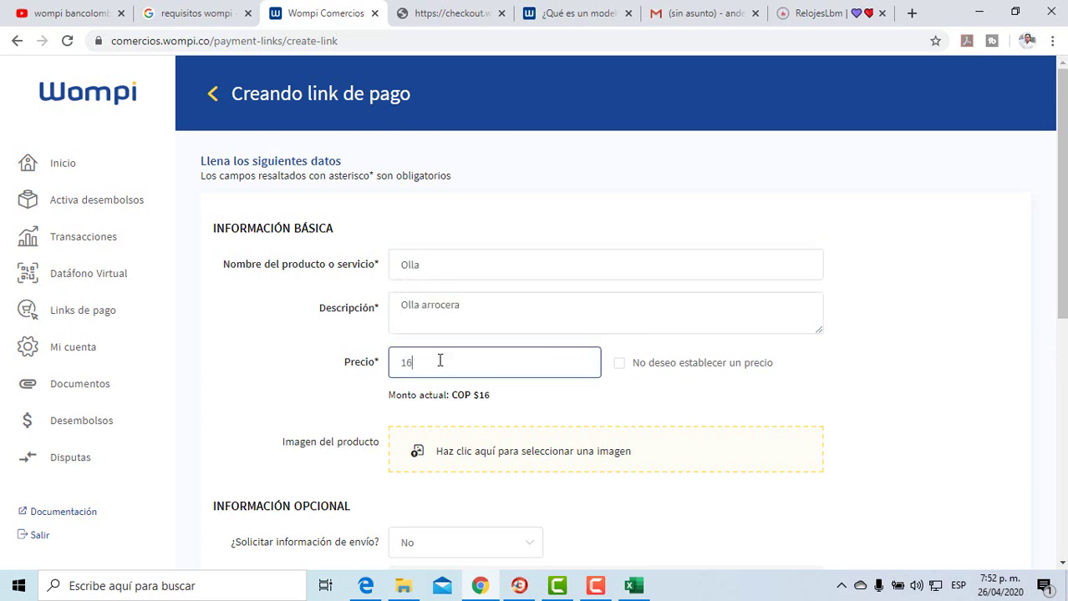
type("0000")
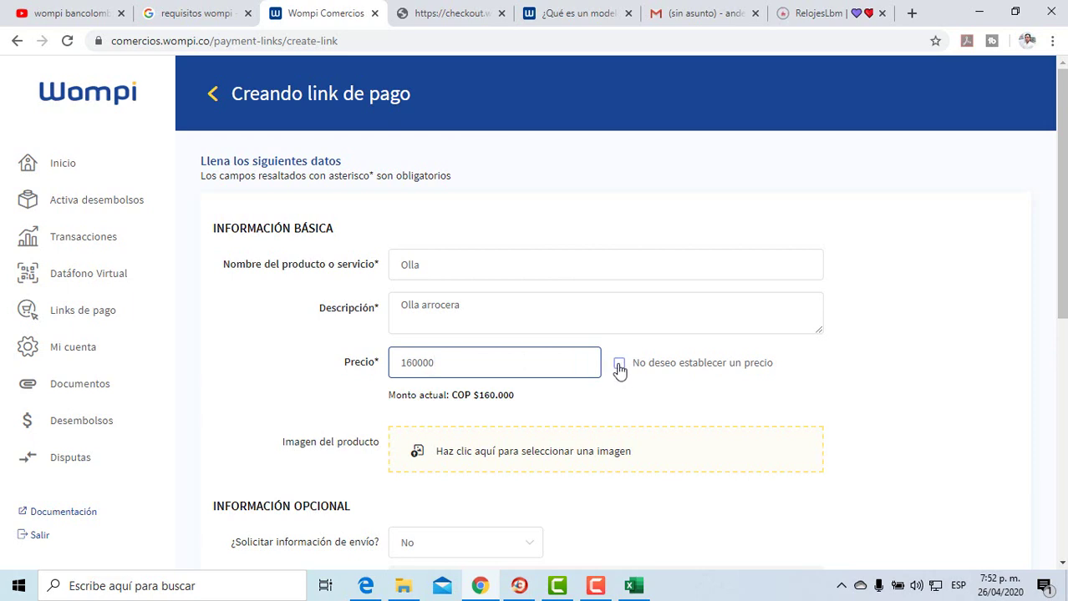
Step: Check the shipping information choices for the payment link and set ¿Pago único? to Sí
scroll(608, 416, "down", 1)
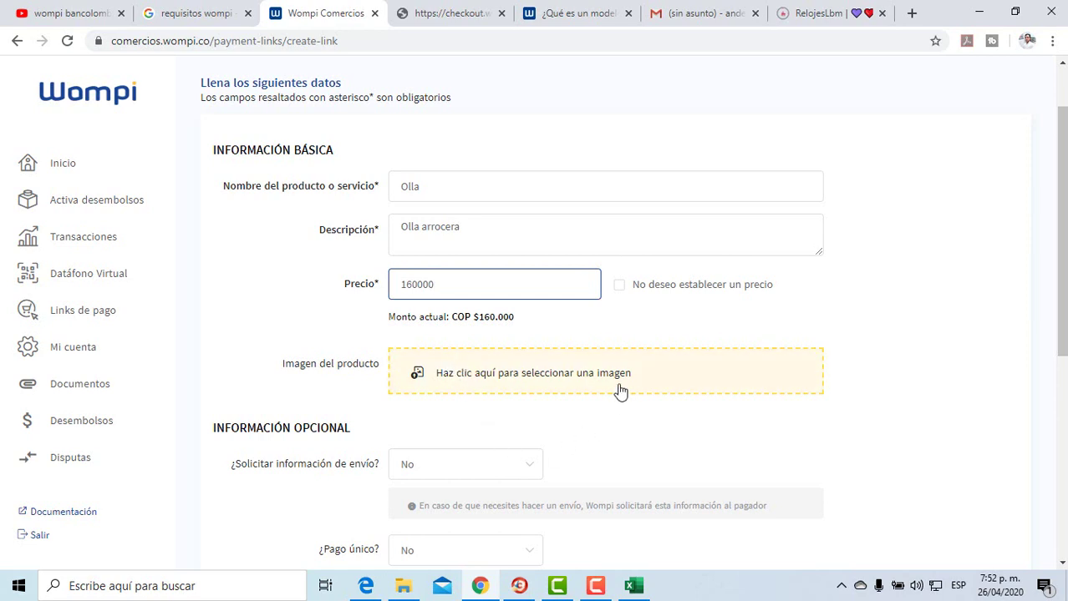
scroll(619, 392, "down", 2)
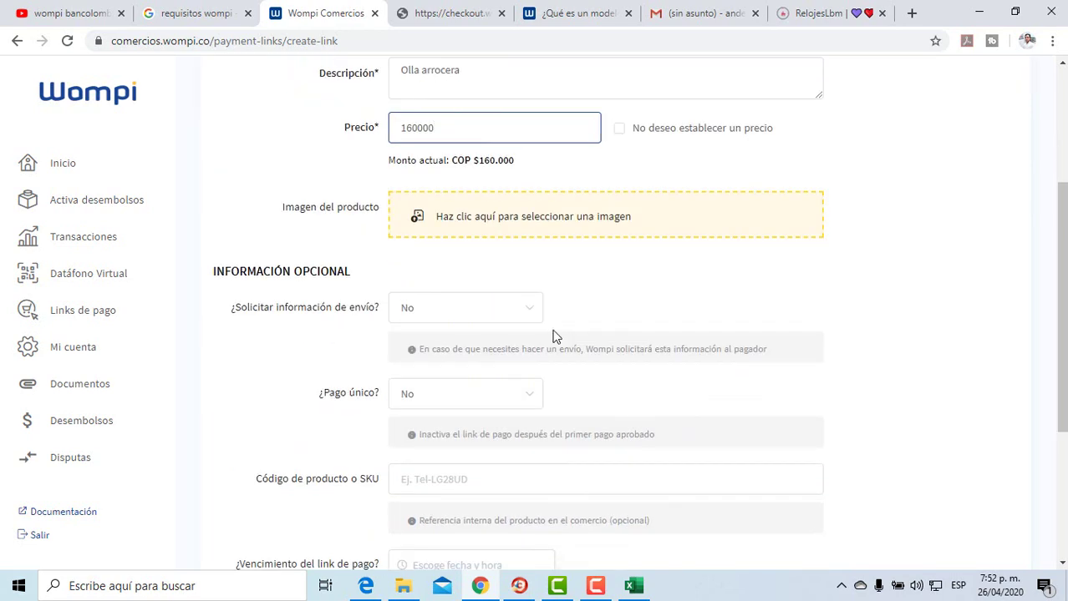
left_click(497, 311)
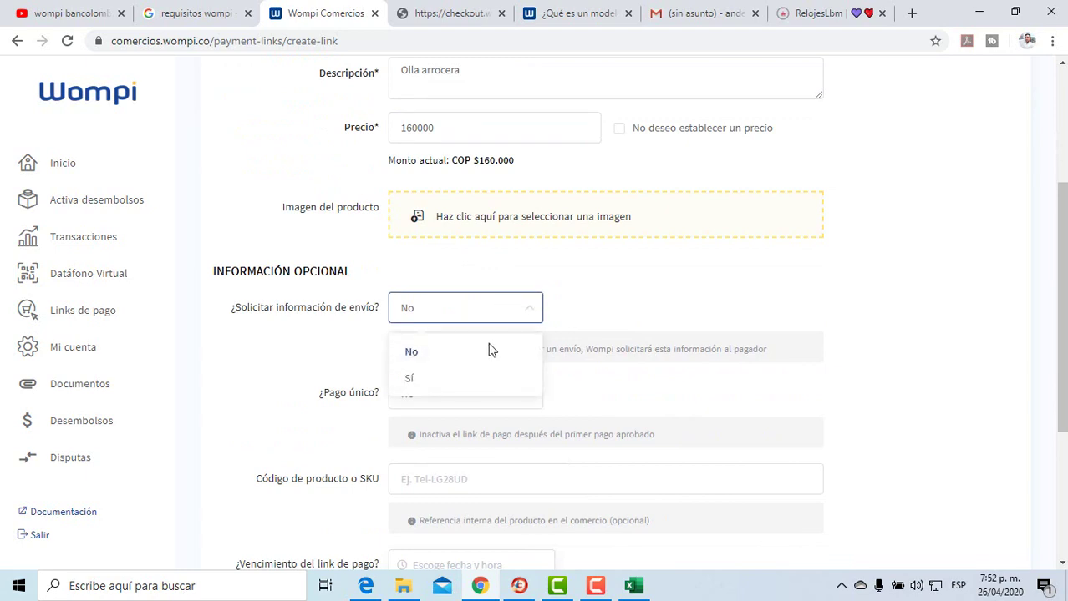
scroll(428, 370, "down", 1)
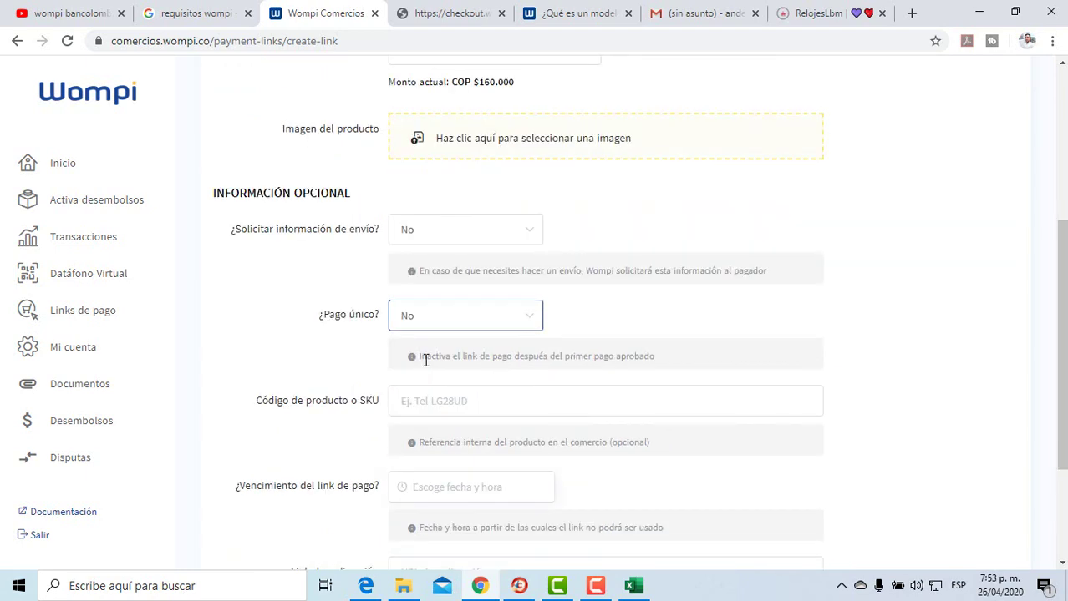
left_click(438, 317)
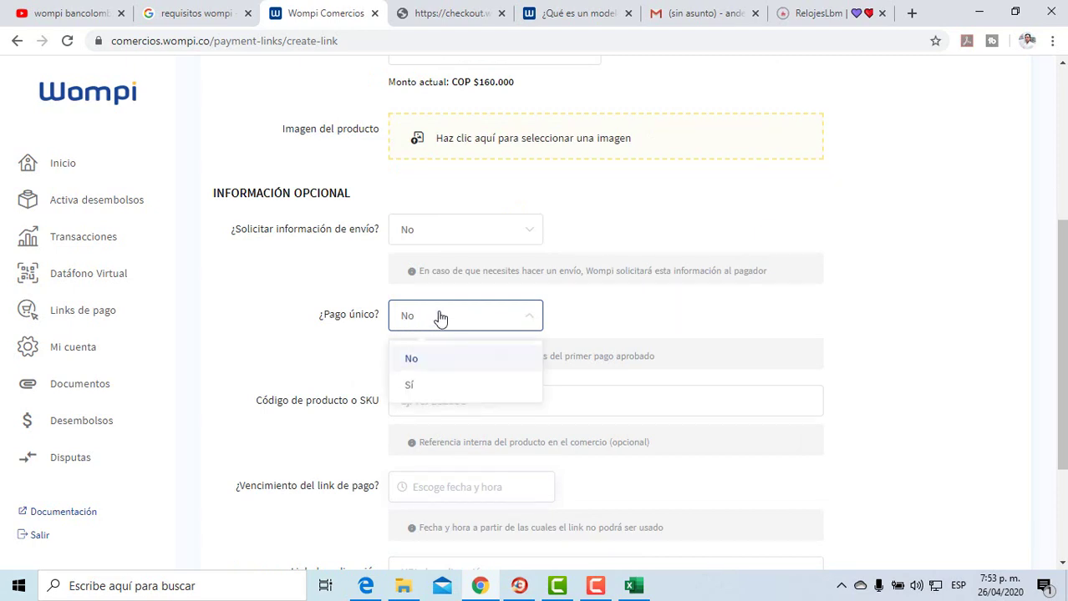
left_click(420, 387)
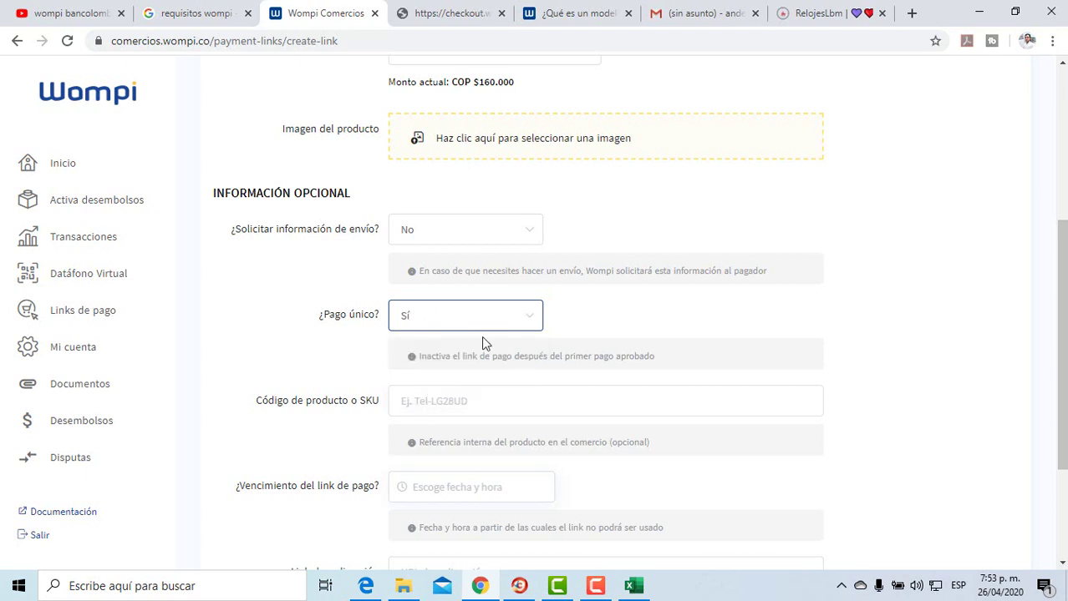
Step: Clear the price of the payment link and choose No deseo establecer un precio instead
scroll(482, 337, "up", 4)
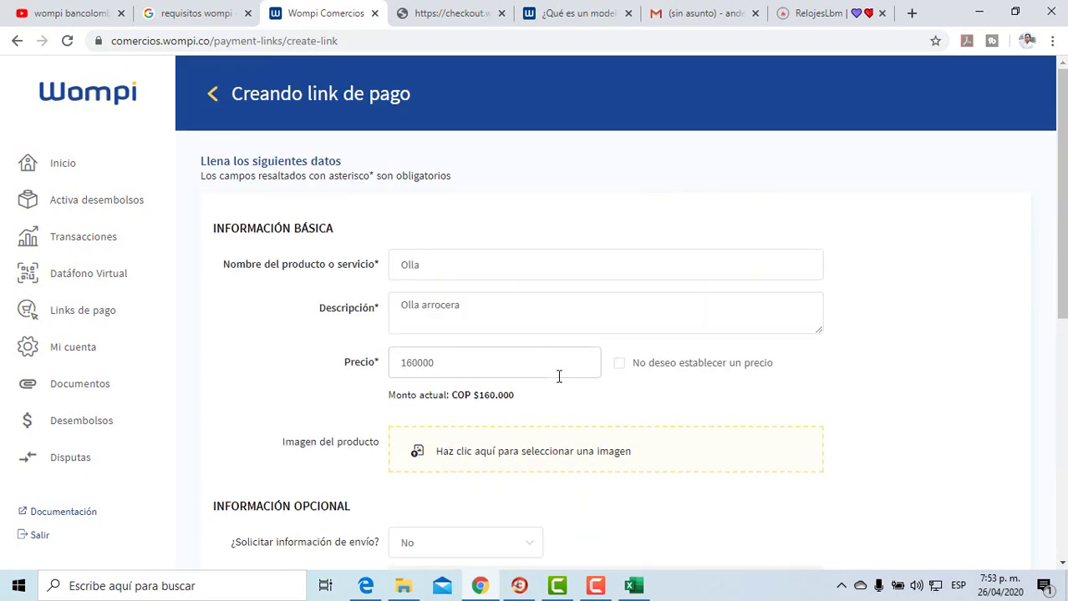
left_click(553, 365)
double_click(409, 368)
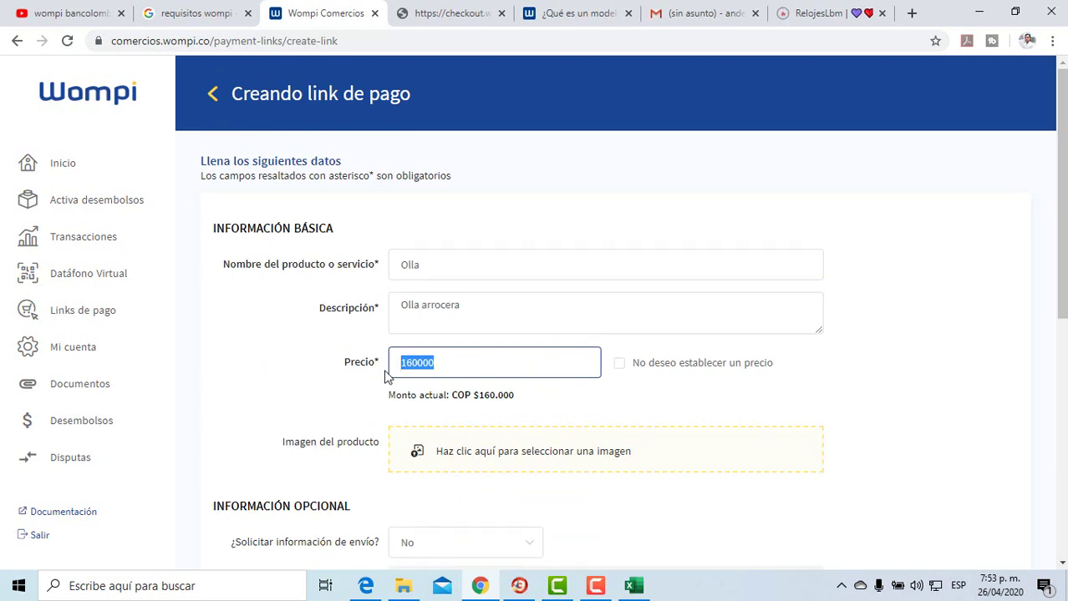
key("BackSpace")
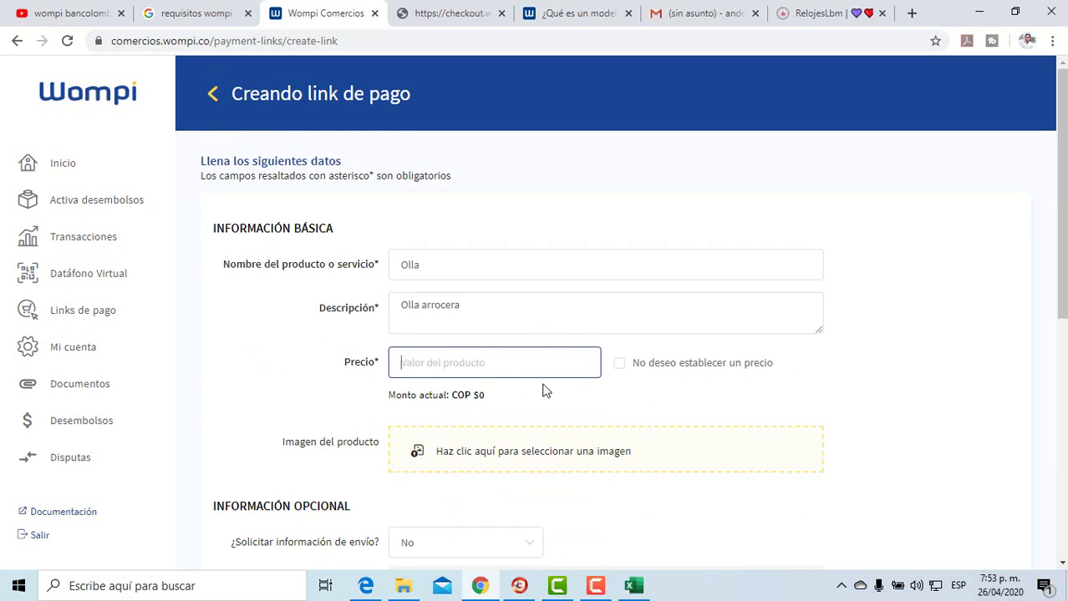
left_click(619, 366)
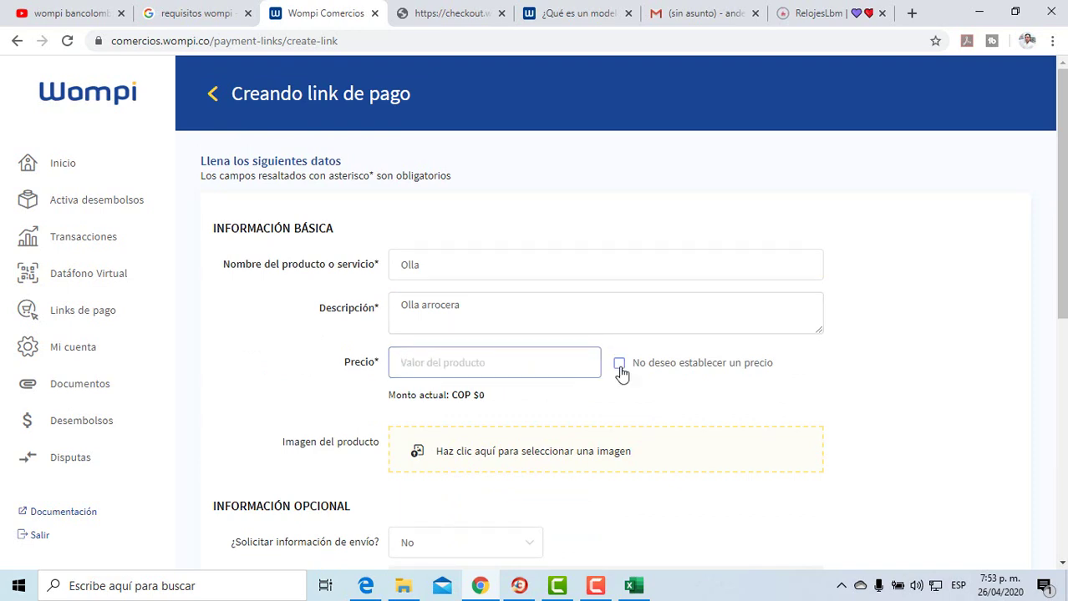
Step: Switch ¿Pago único? to No and back to Sí
scroll(643, 381, "down", 5)
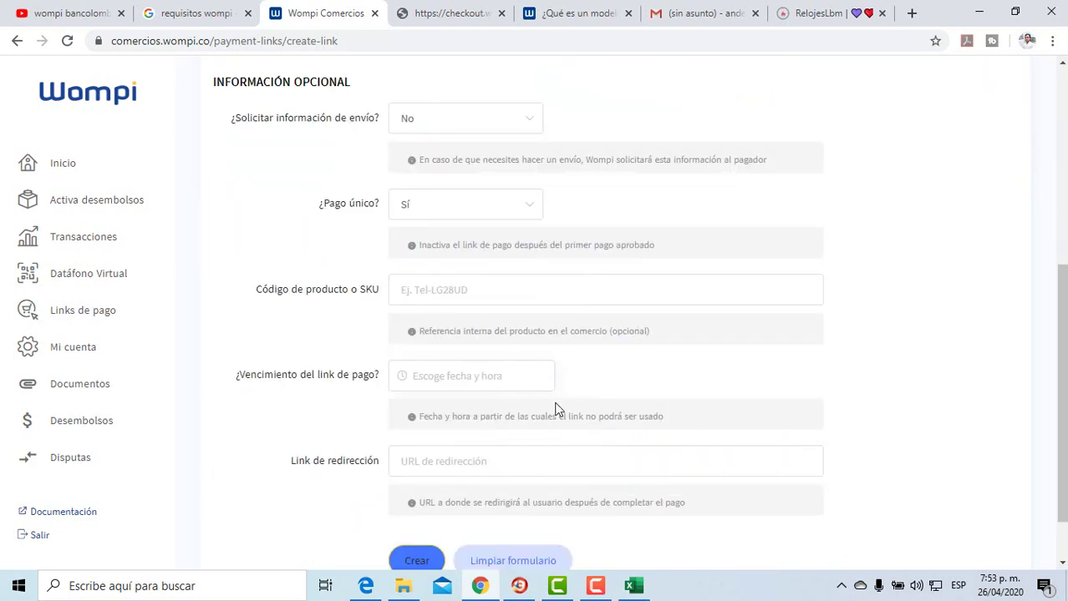
scroll(451, 267, "up", 1)
left_click(431, 286)
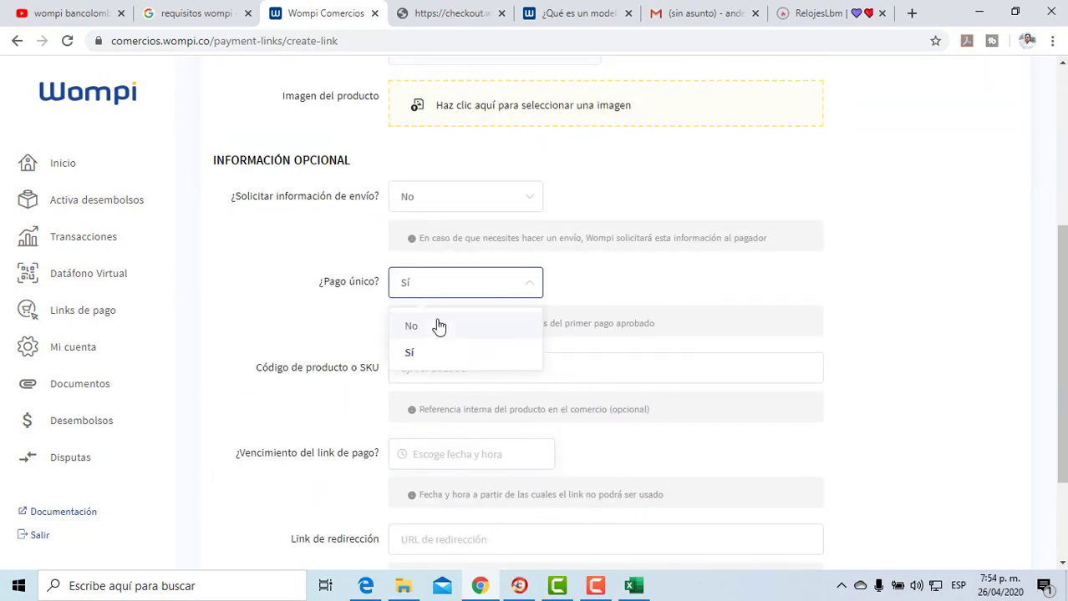
left_click(439, 325)
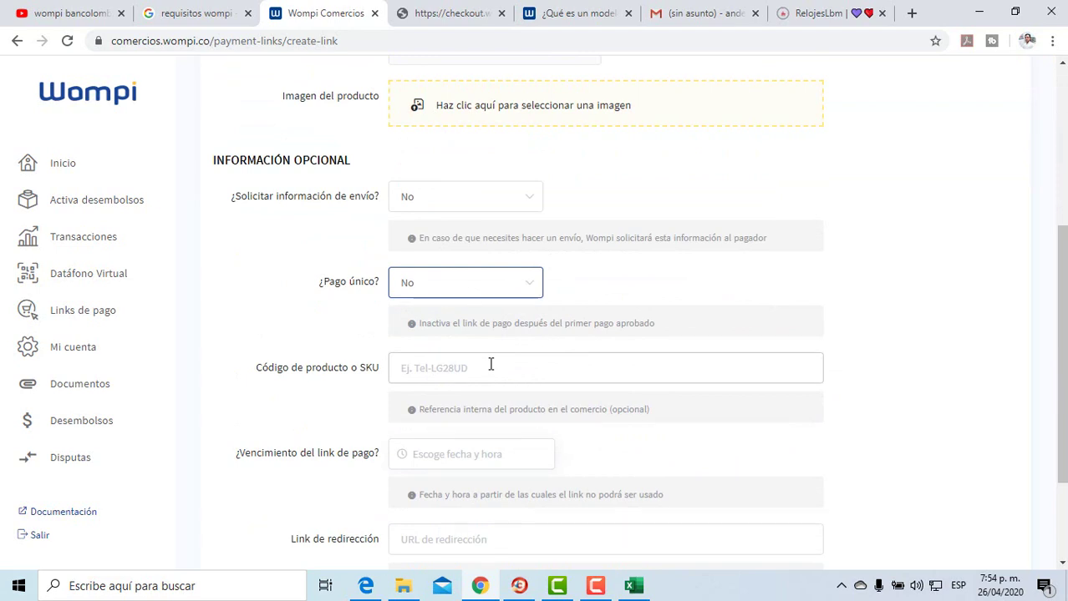
left_click(484, 292)
left_click(446, 349)
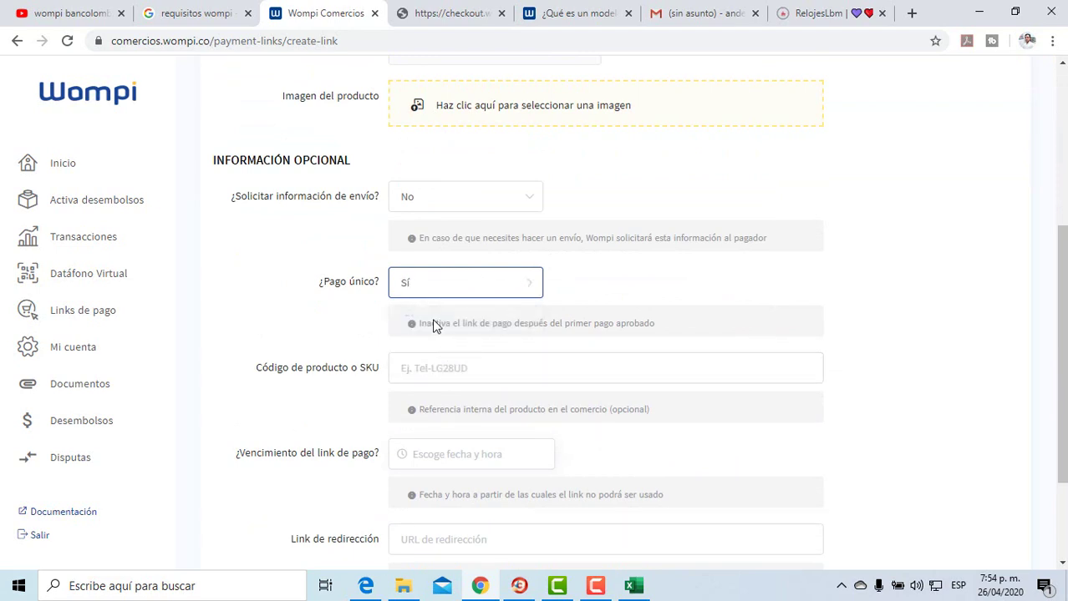
Step: Enter 5601g as the product code or SKU and check the link expiry date and redirect link fields
scroll(437, 334, "down", 1)
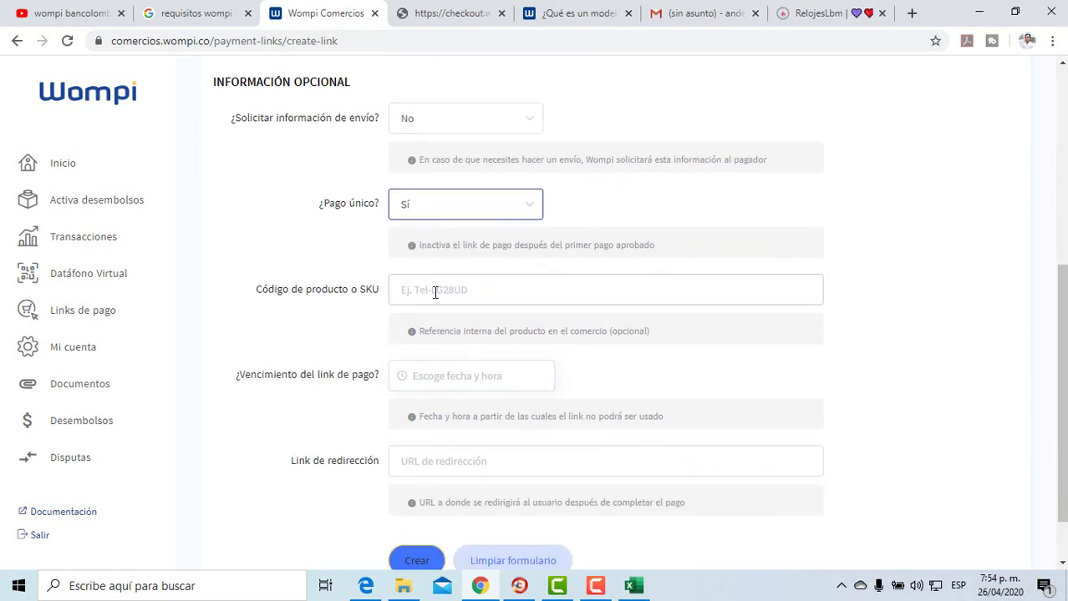
left_click(436, 292)
scroll(441, 309, "down", 1)
left_click(445, 315)
left_click(708, 340)
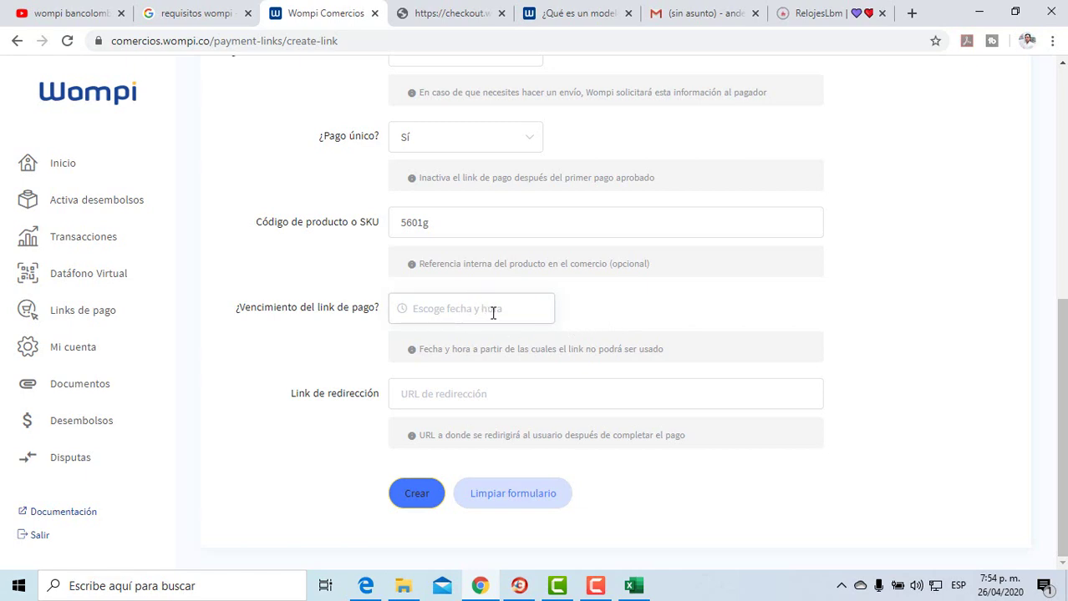
left_click(516, 382)
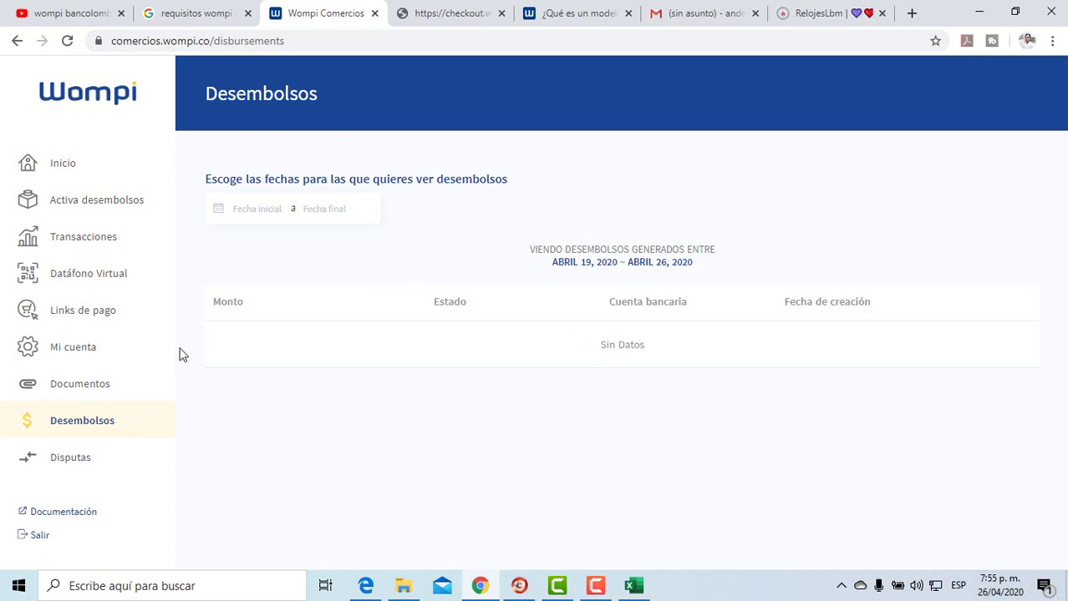
Step: View the date range calendar in Desembolsos without choosing dates, and go to Transacciones
left_click(345, 207)
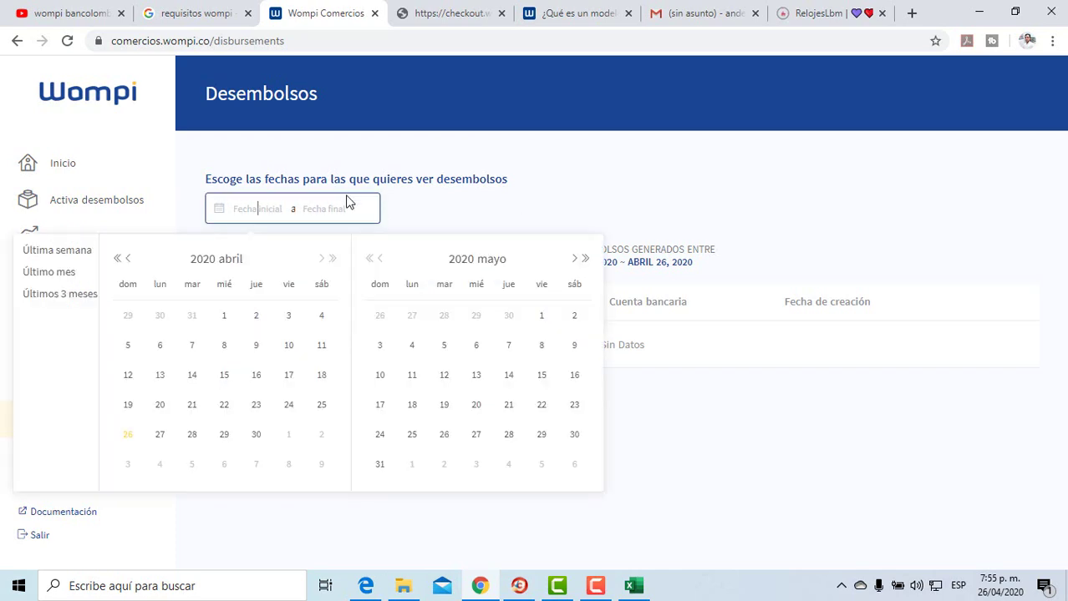
left_click(419, 199)
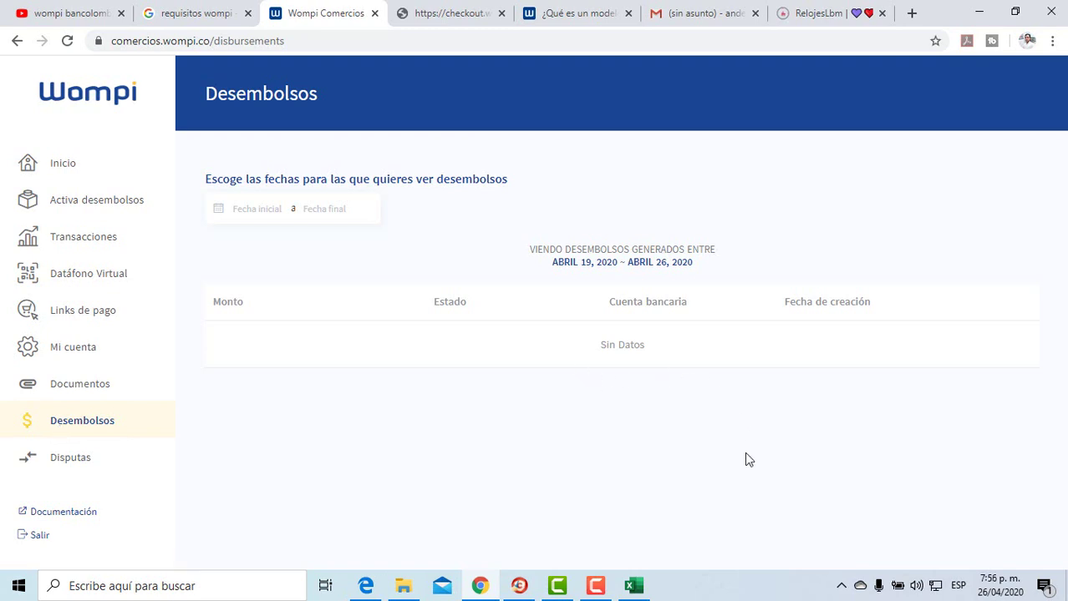
left_click(102, 242)
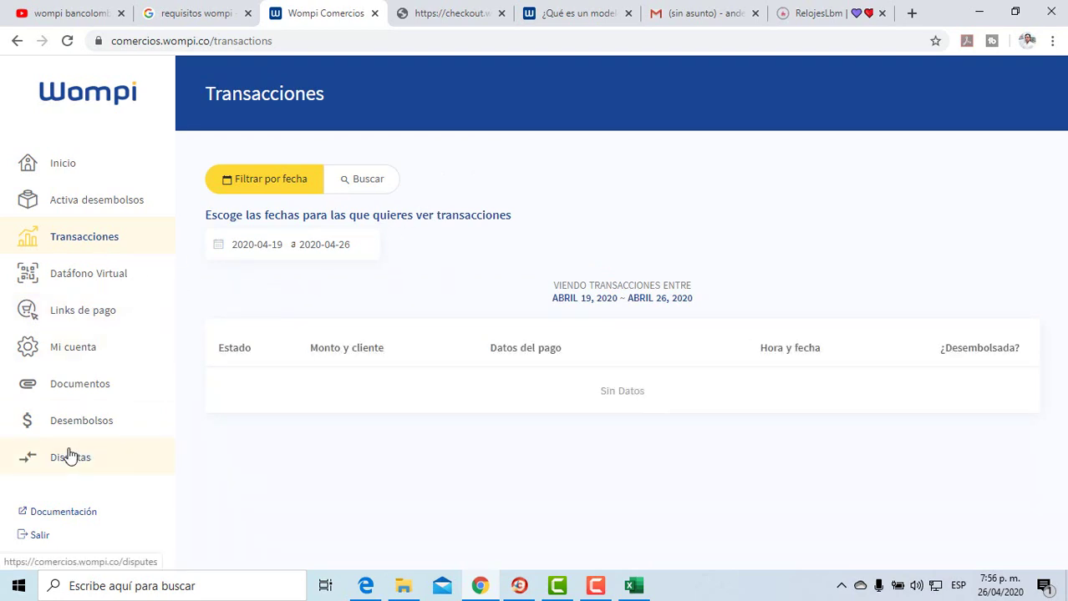
Step: Return to Inicio and examine the account overview, including the explanation of the En dispersión balance
left_click(59, 167)
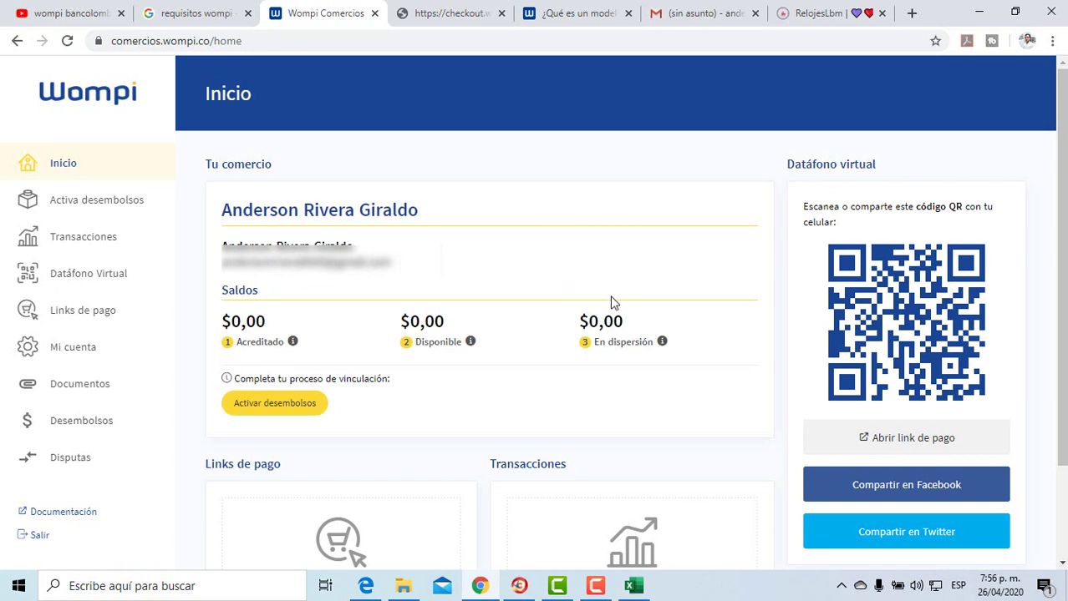
scroll(611, 302, "down", 1)
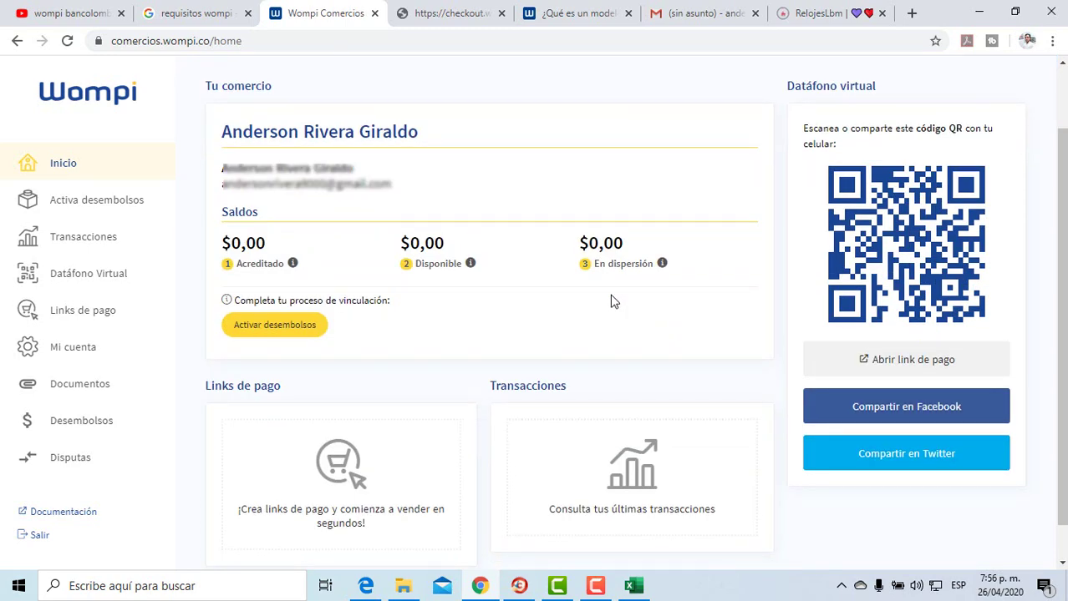
scroll(665, 363, "down", 1)
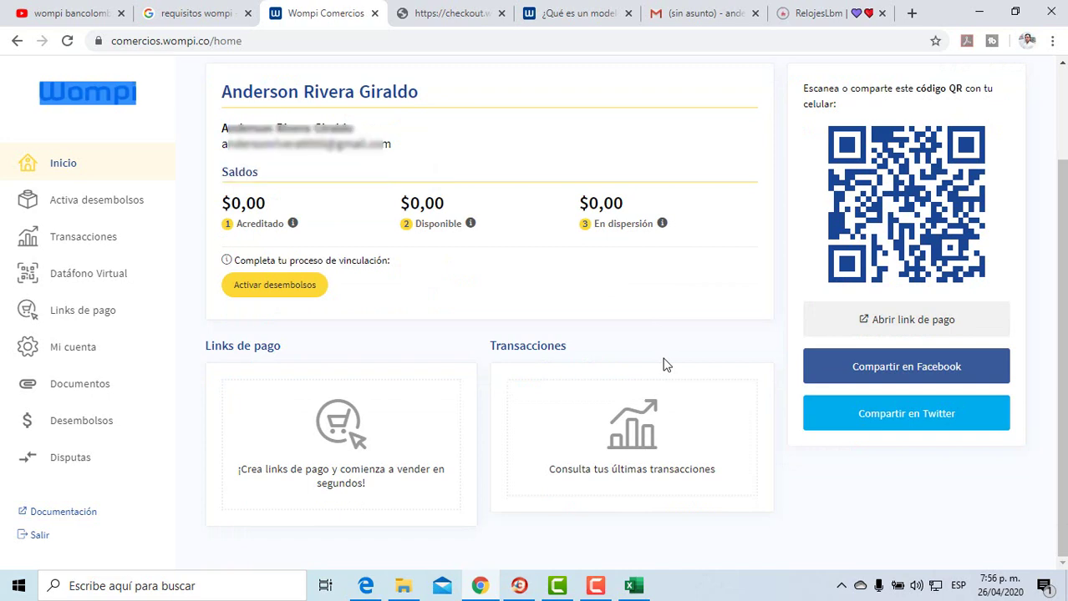
left_click(665, 364)
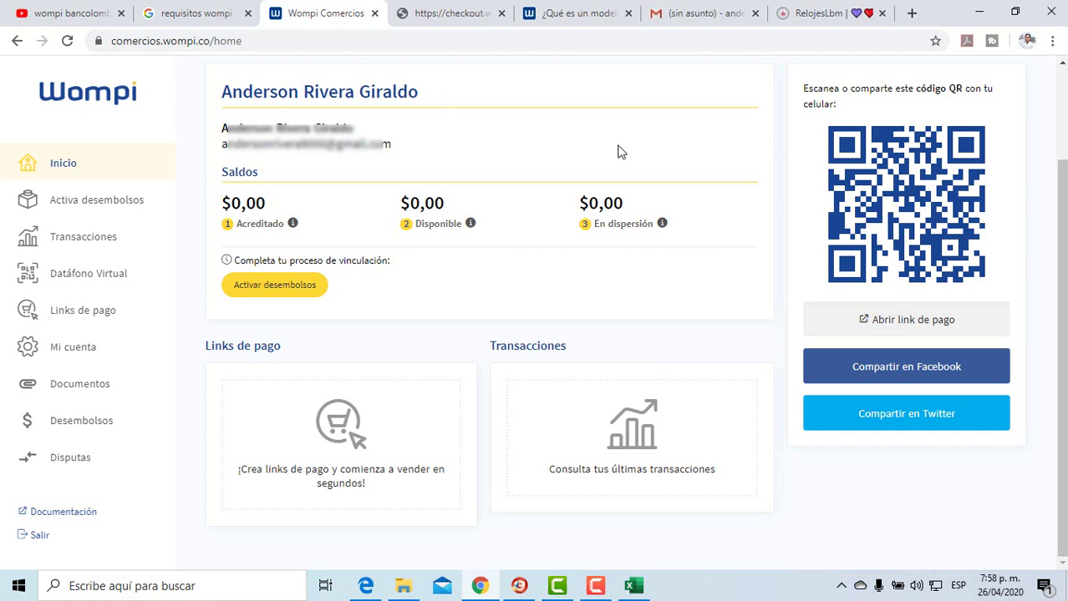
mouse_move(654, 284)
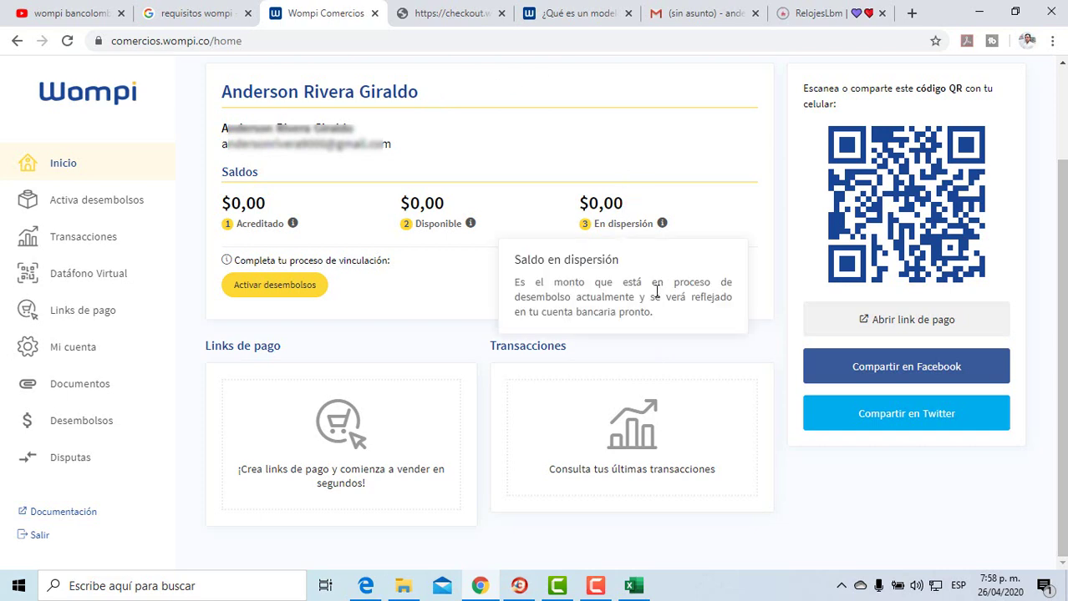